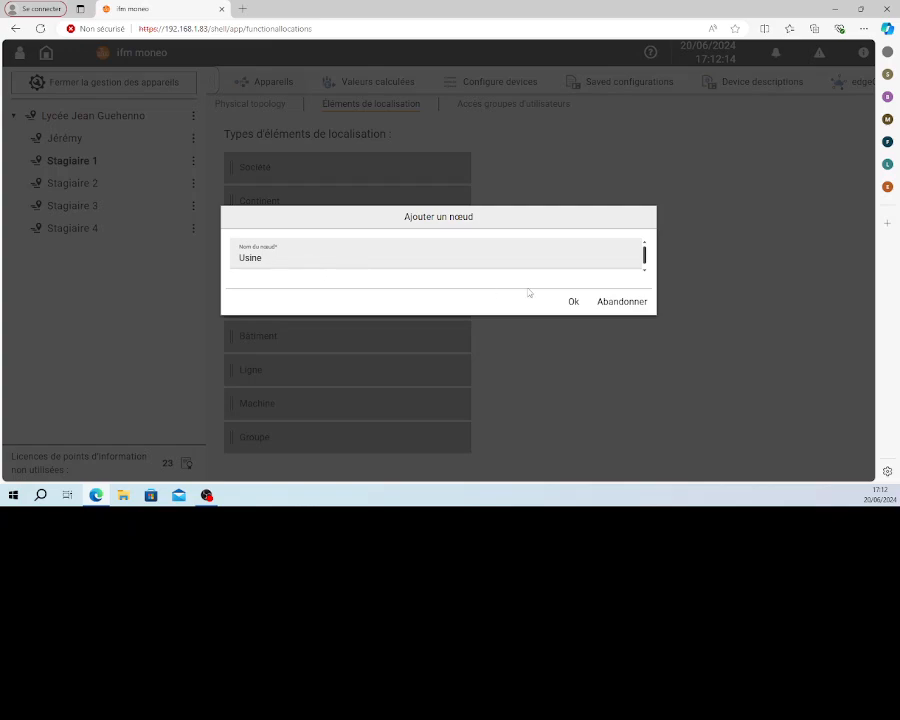
Add the Usine location node to the tree and a machine node named polyprod beneath it
click(573, 302)
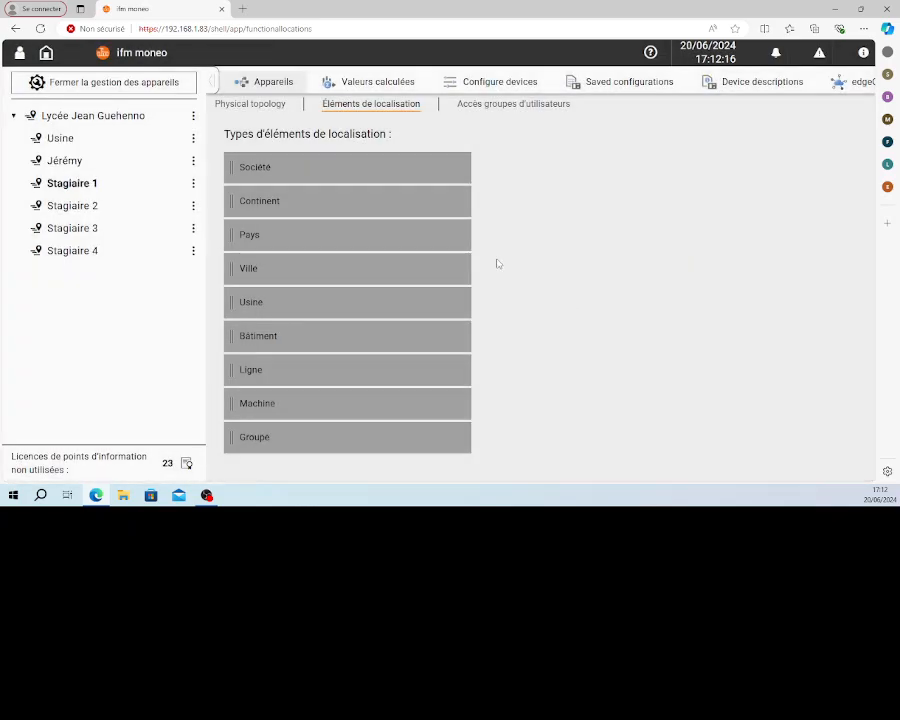
drag(241, 407, 80, 140)
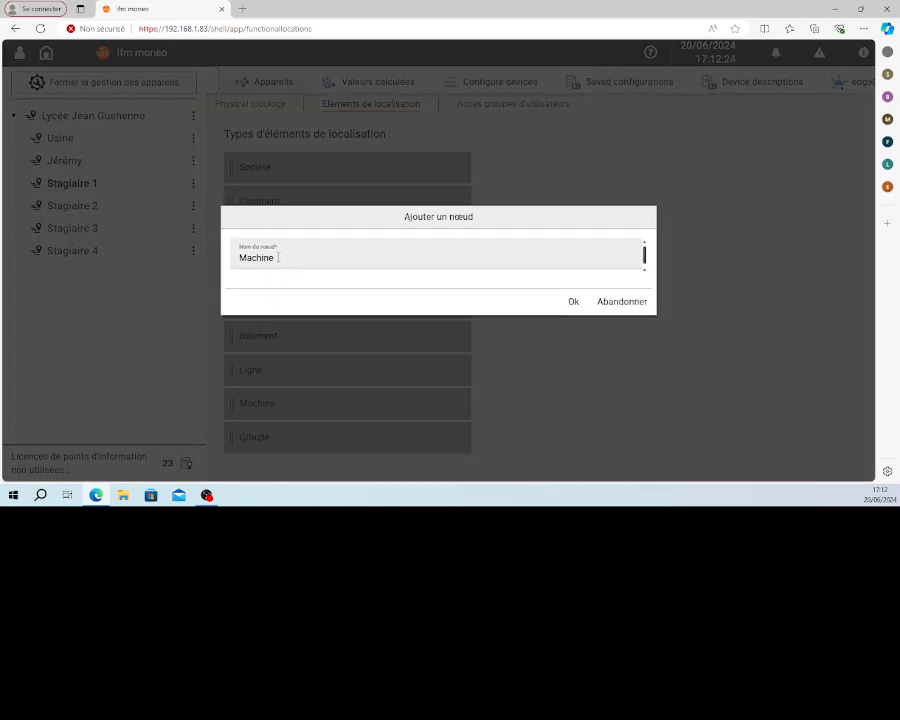
double_click(276, 257)
text(p)
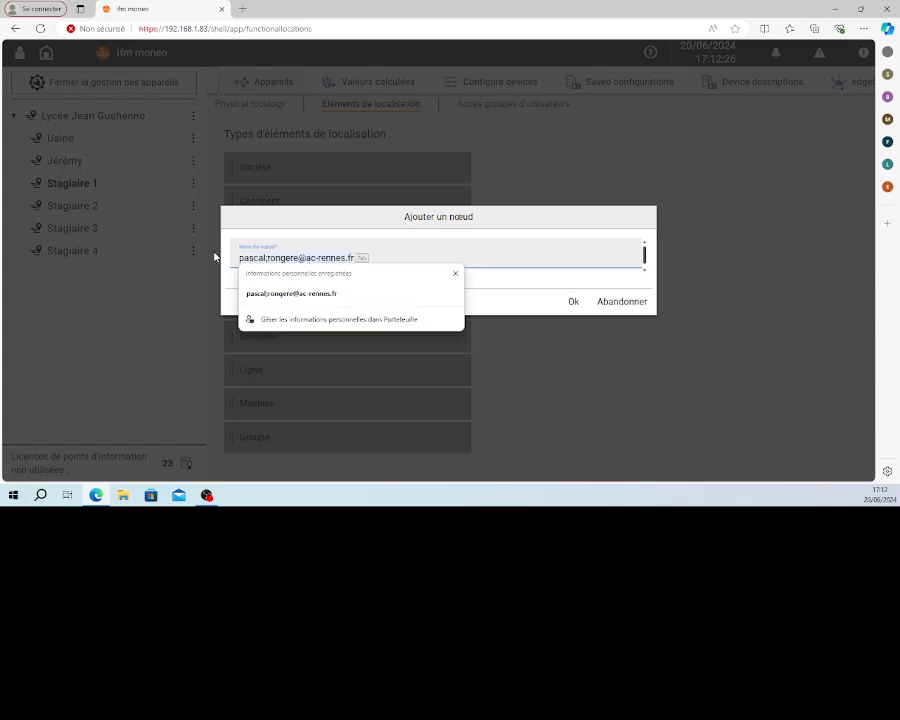
text(oly)
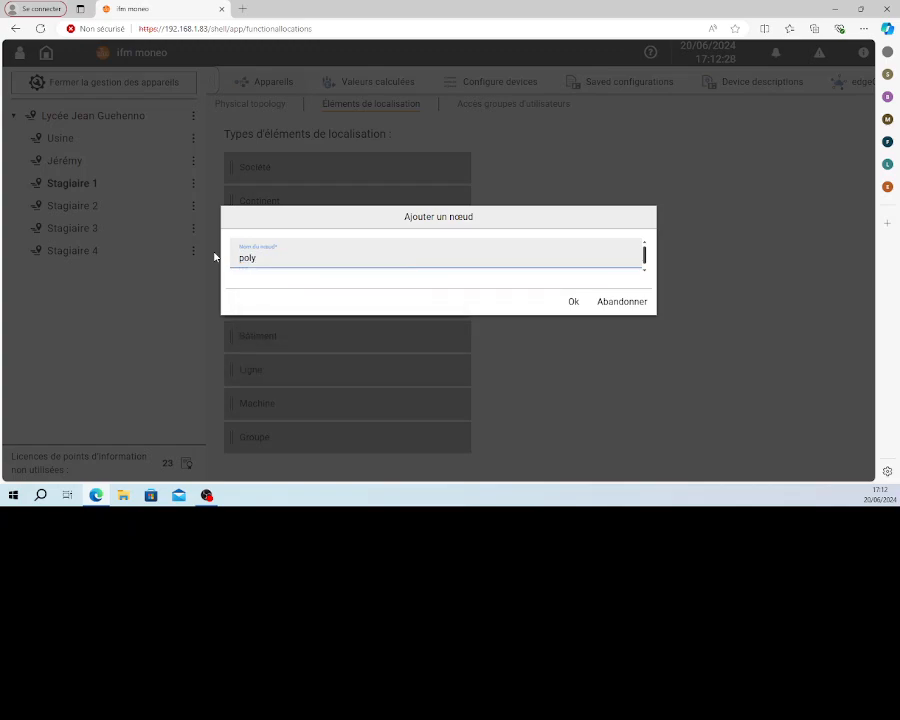
text(prod)
click(575, 301)
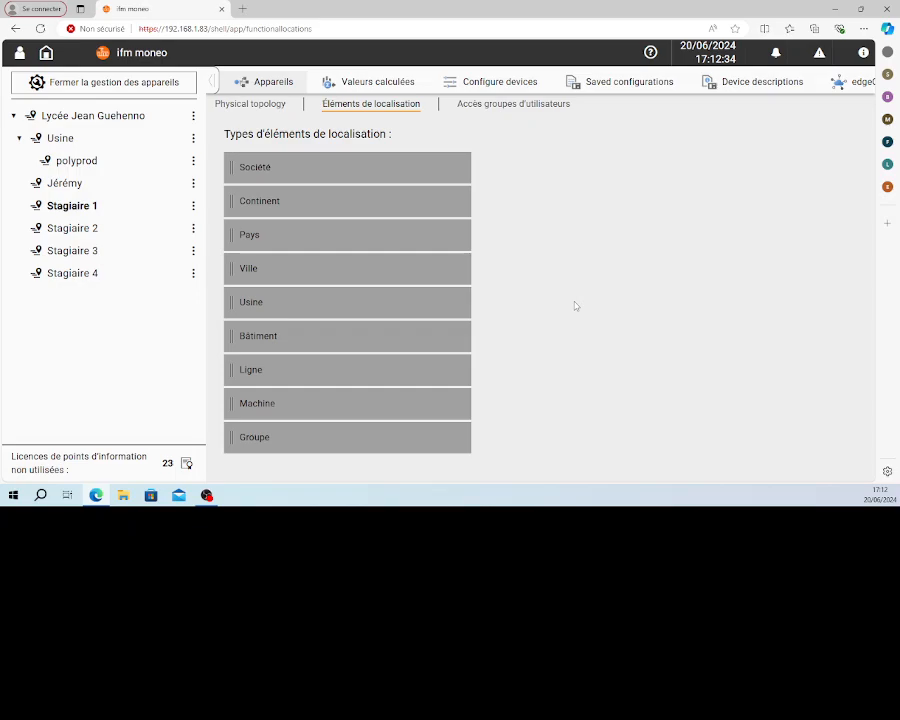
Assign the O1D120 IO-Link device of the AL1350 master at 192.168.0.10:80 to polyprod and enable its Distance data point
click(258, 105)
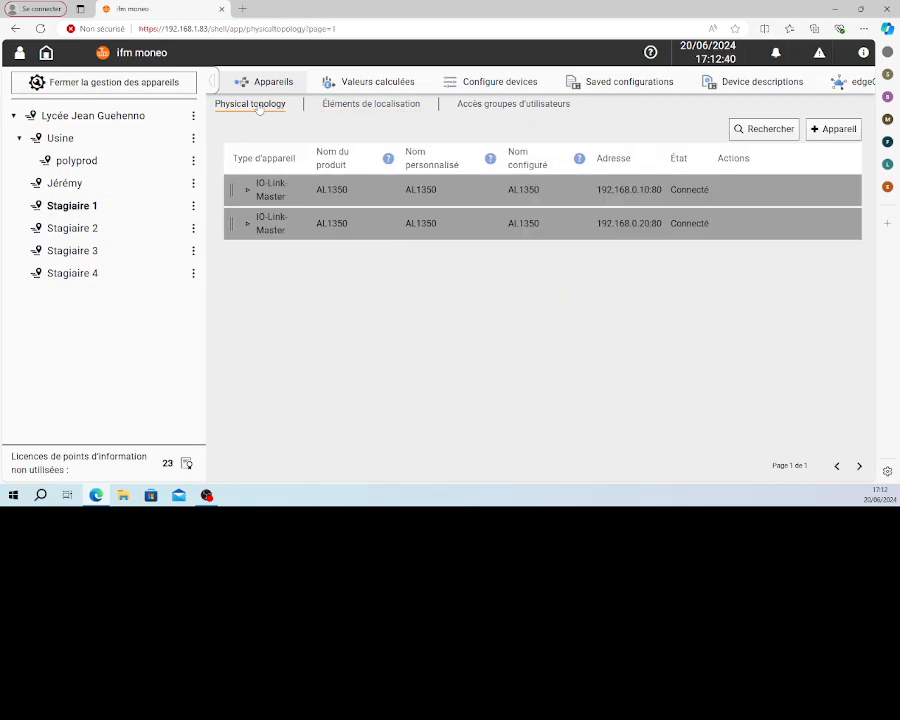
mouse_move(246, 198)
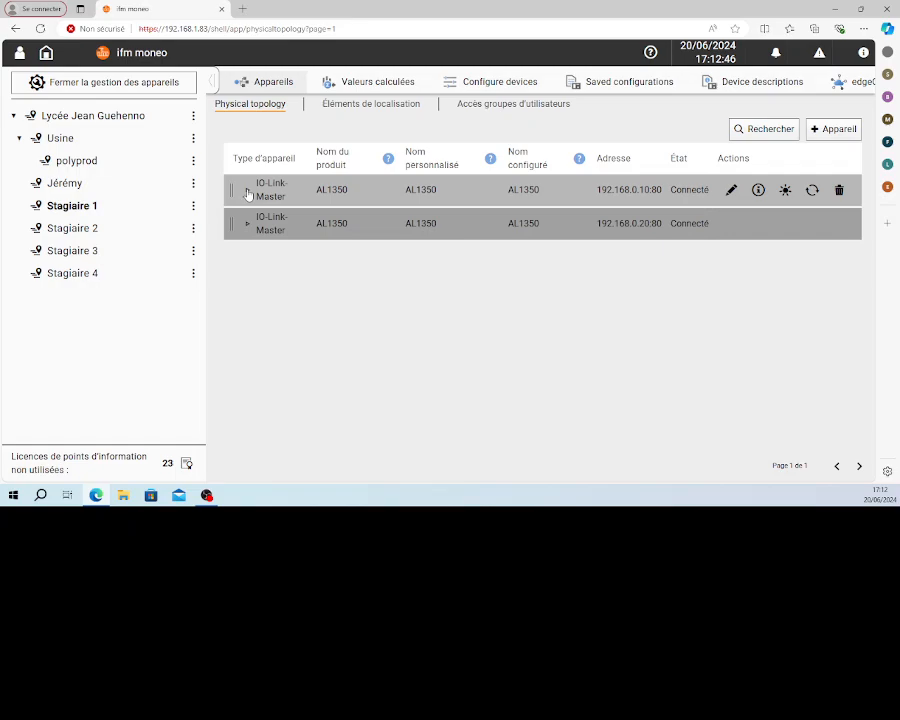
click(248, 194)
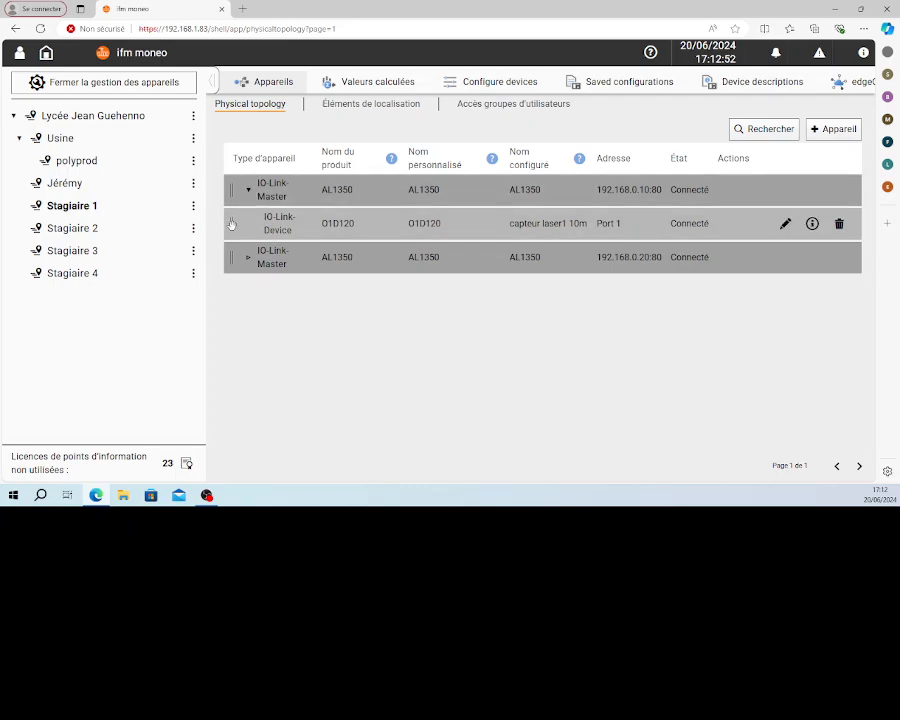
drag(231, 223, 91, 162)
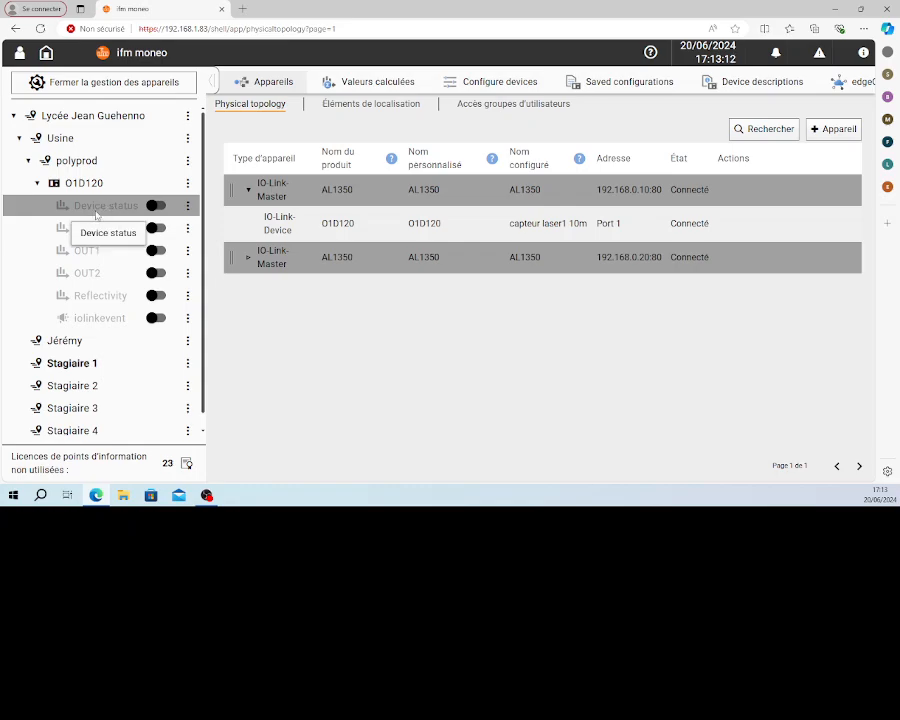
click(161, 229)
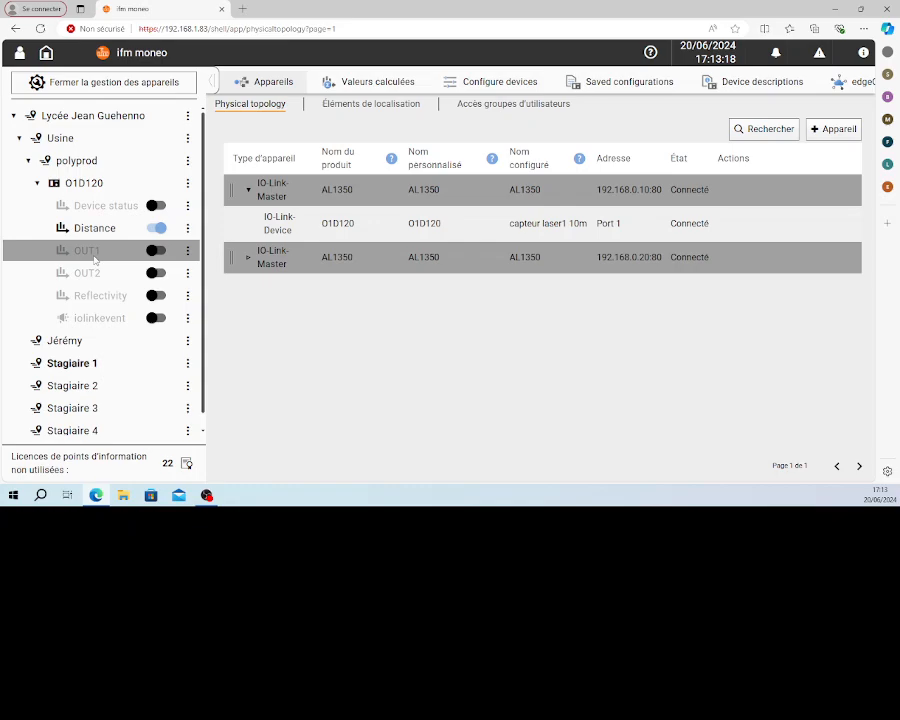
click(156, 250)
click(156, 273)
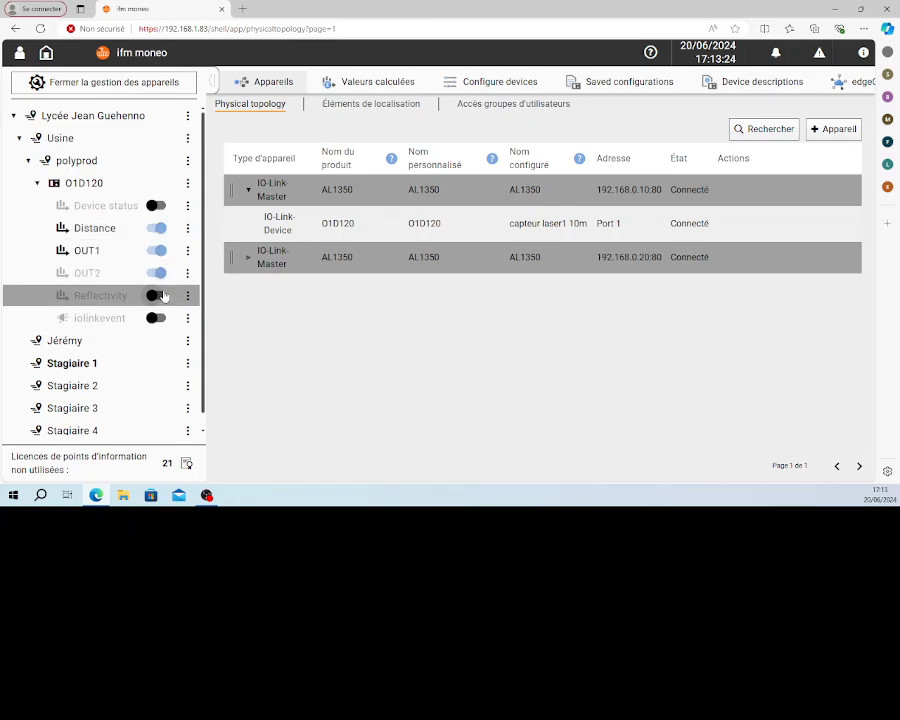
click(156, 318)
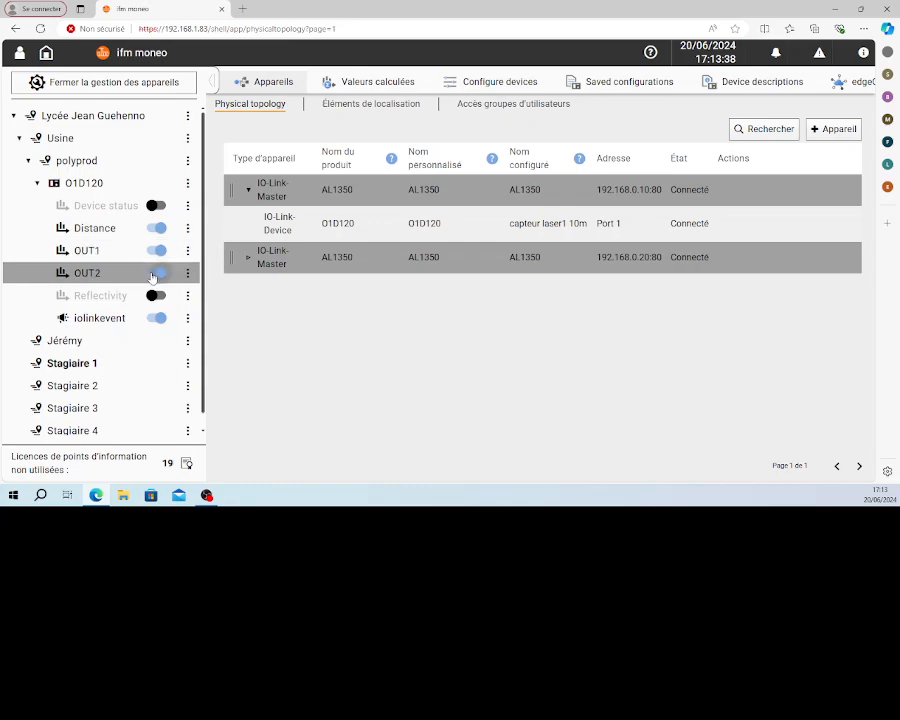
click(156, 273)
click(156, 250)
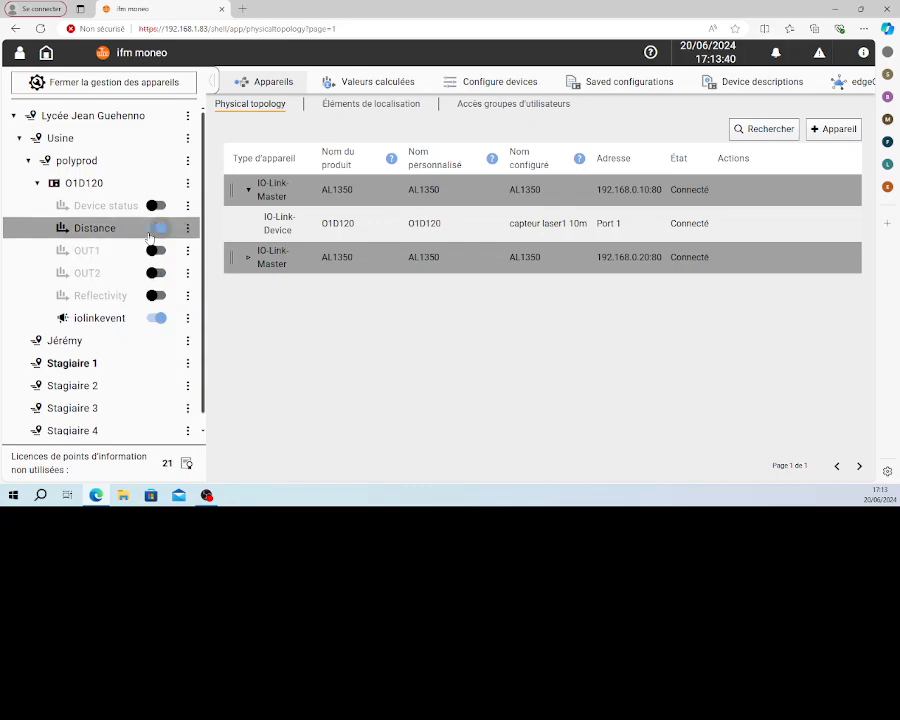
click(152, 320)
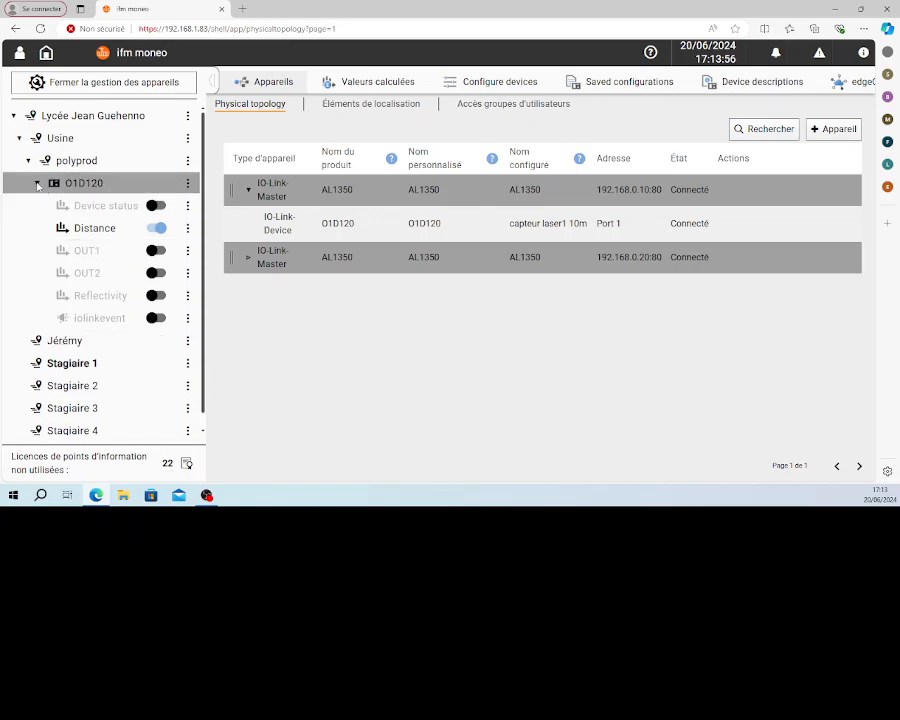
Collapse the O1D120 device, close device management and show the dashboards of Stagiaire 1
click(37, 184)
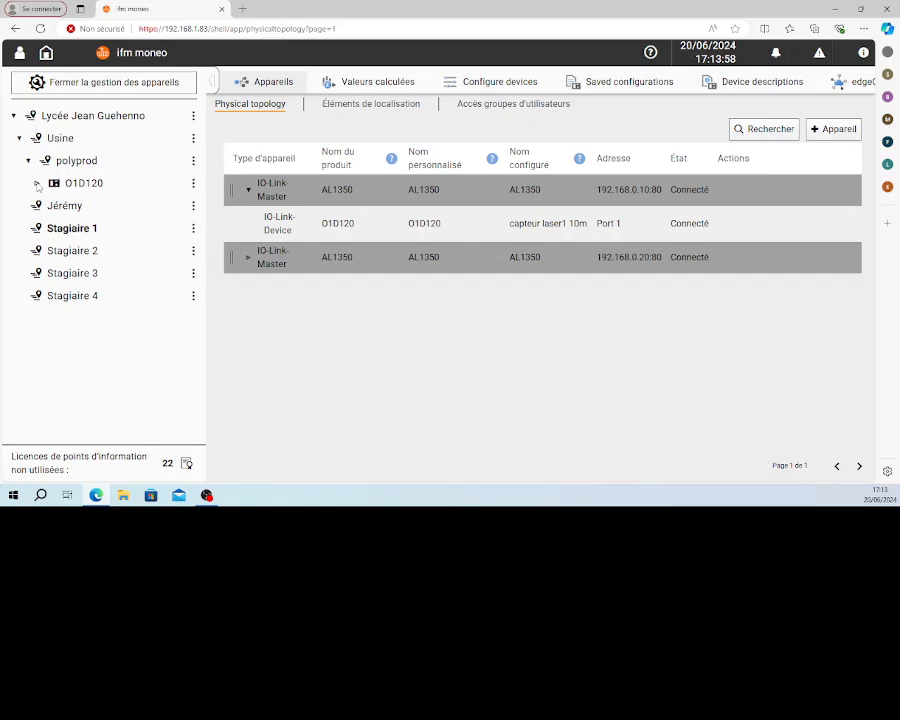
click(108, 84)
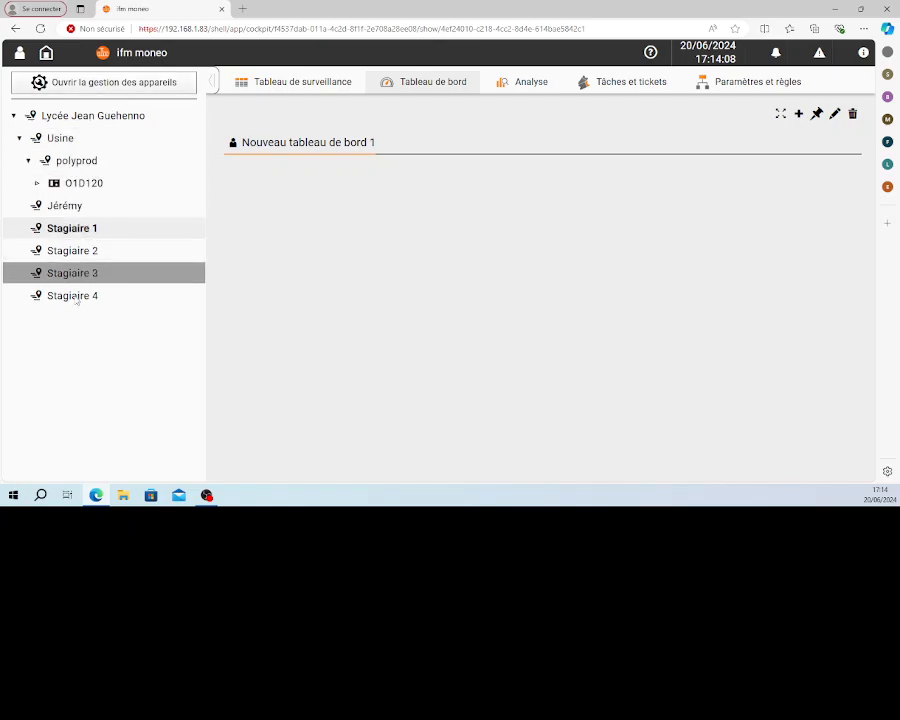
click(75, 251)
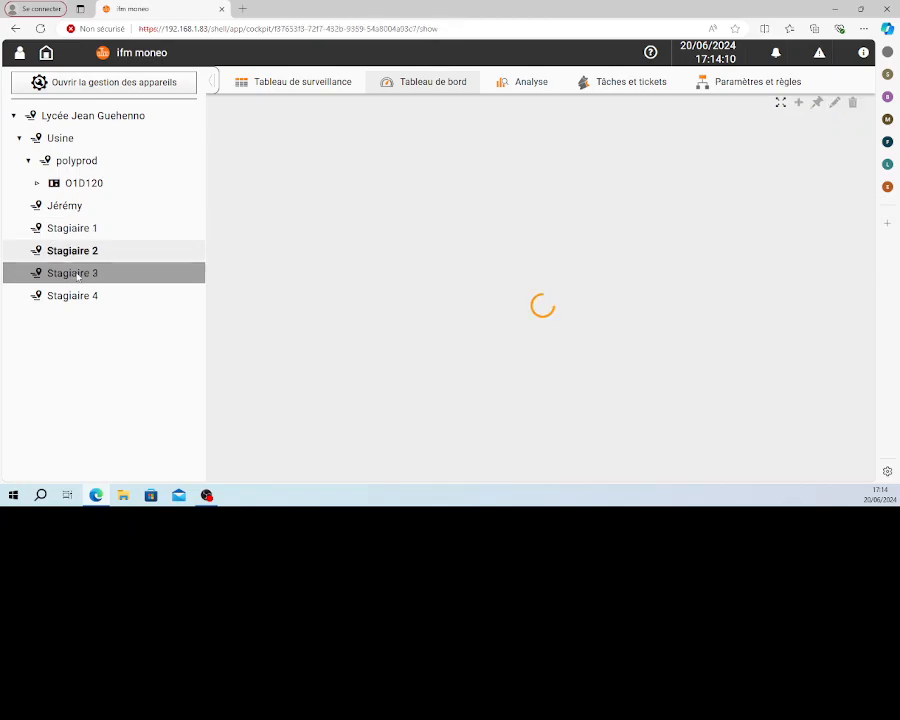
click(75, 273)
click(83, 234)
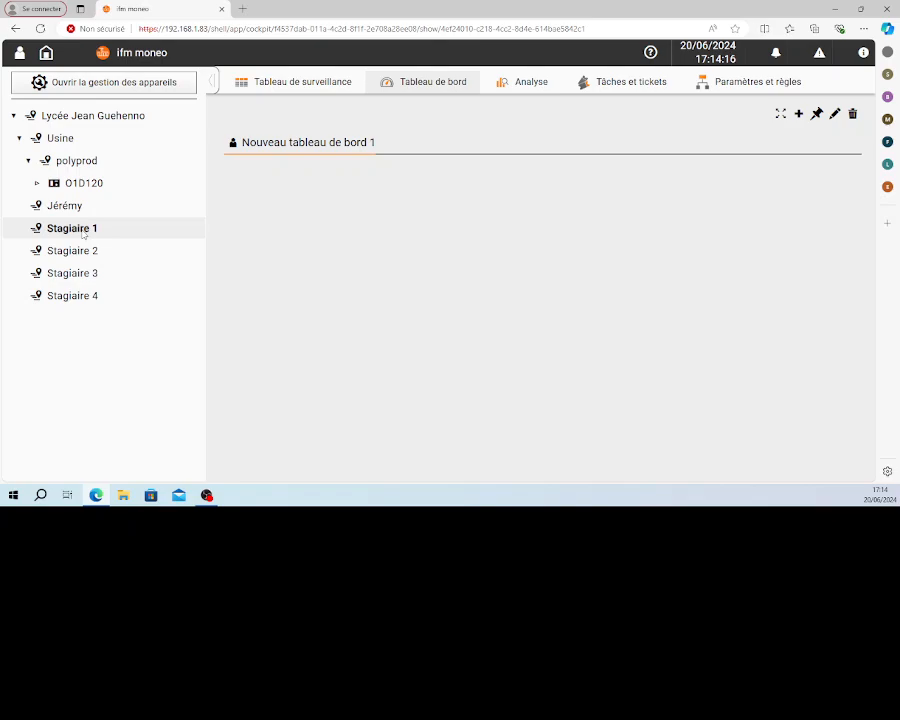
Create a new dashboard for Stagiaire 1 and place the O1D120 device on it as an enlarged widget
click(799, 114)
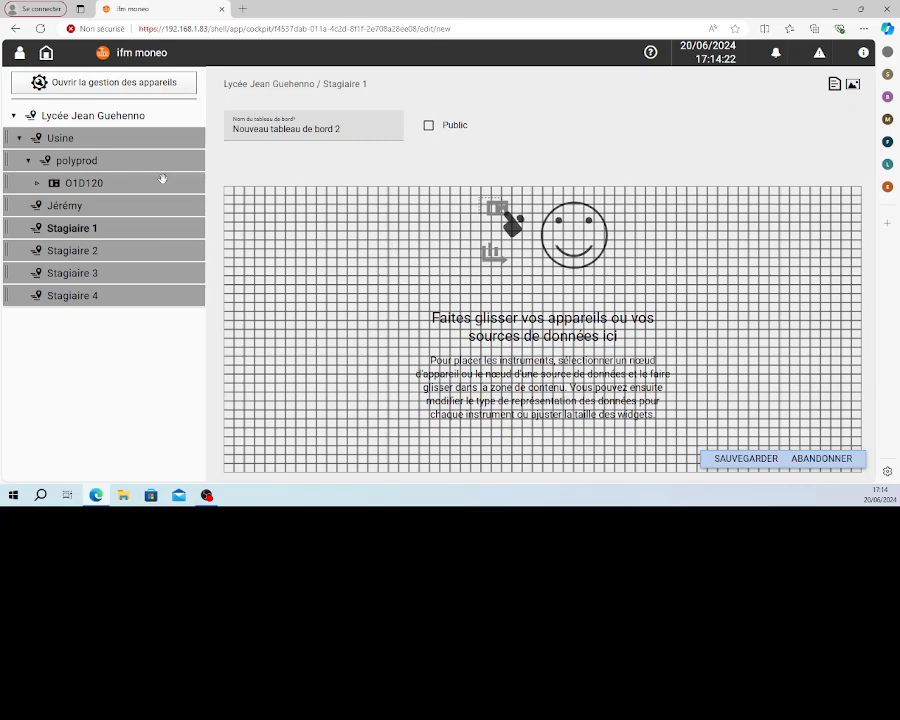
click(27, 161)
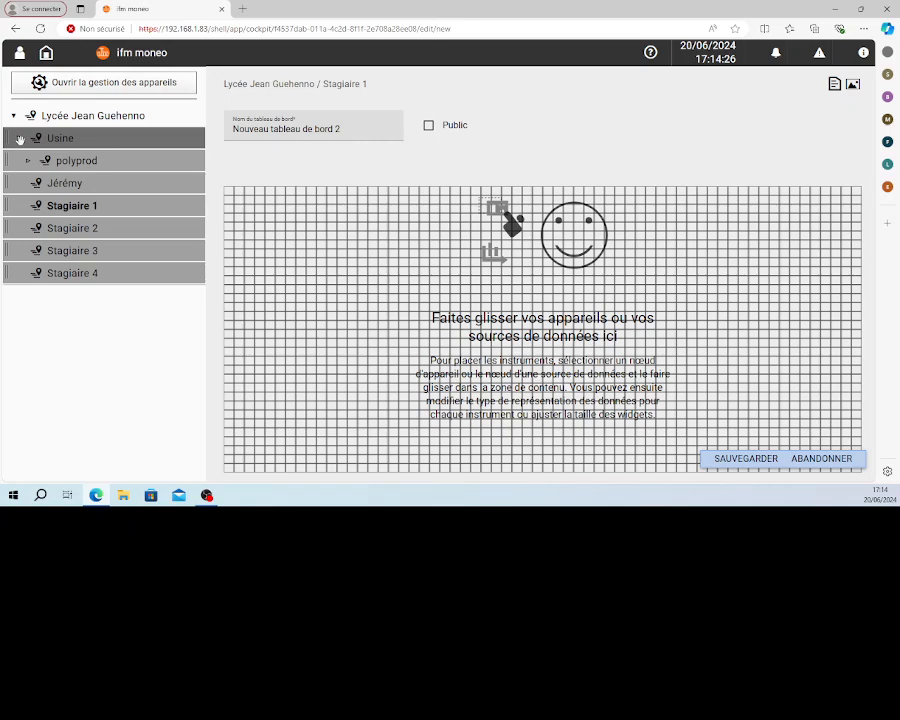
click(19, 139)
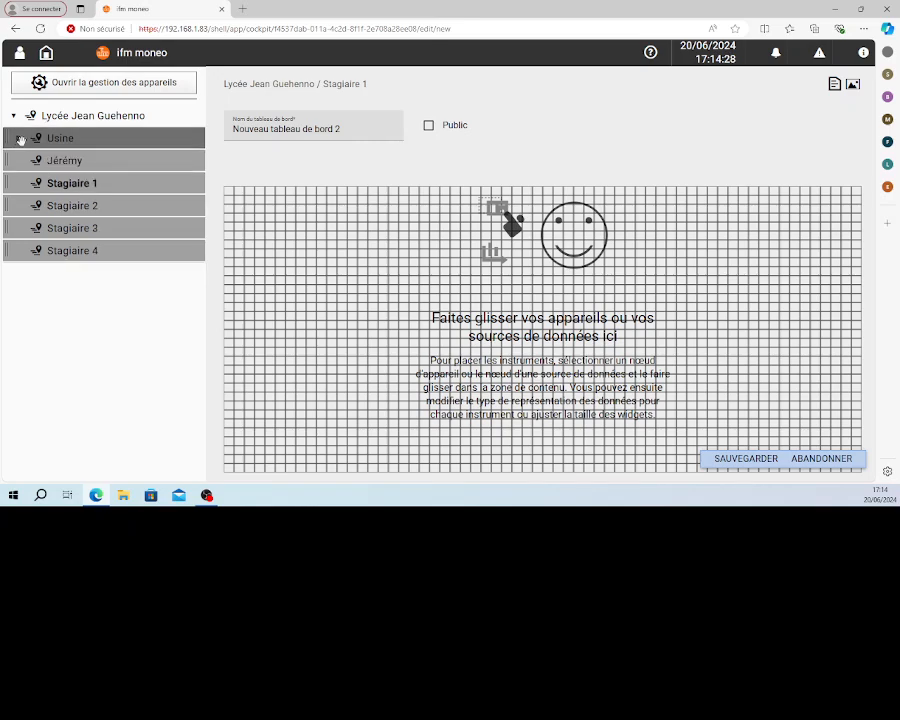
click(19, 139)
click(29, 161)
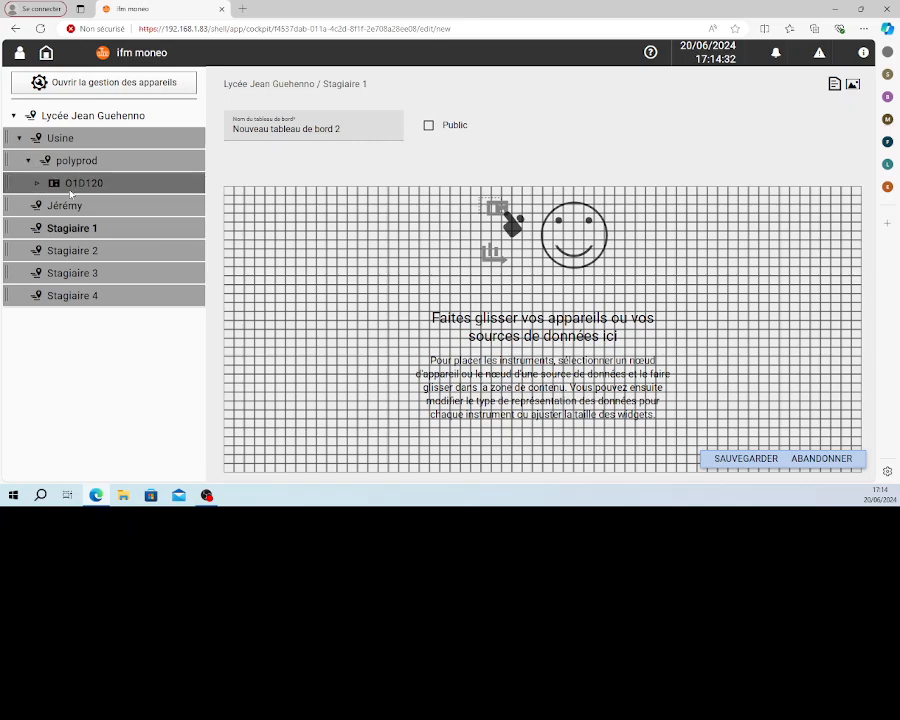
drag(73, 186, 376, 254)
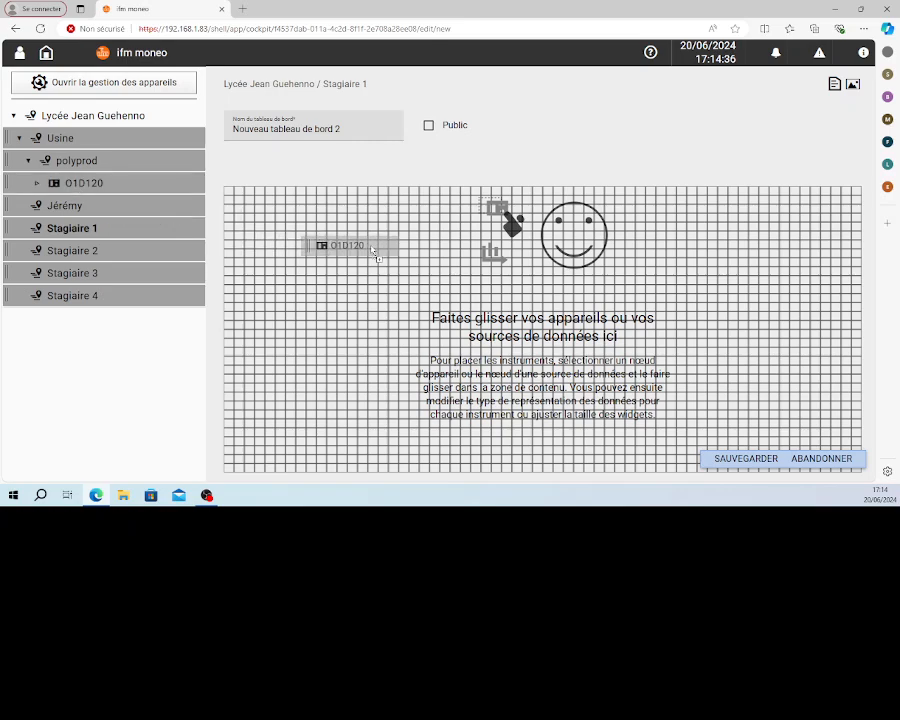
drag(376, 254, 368, 251)
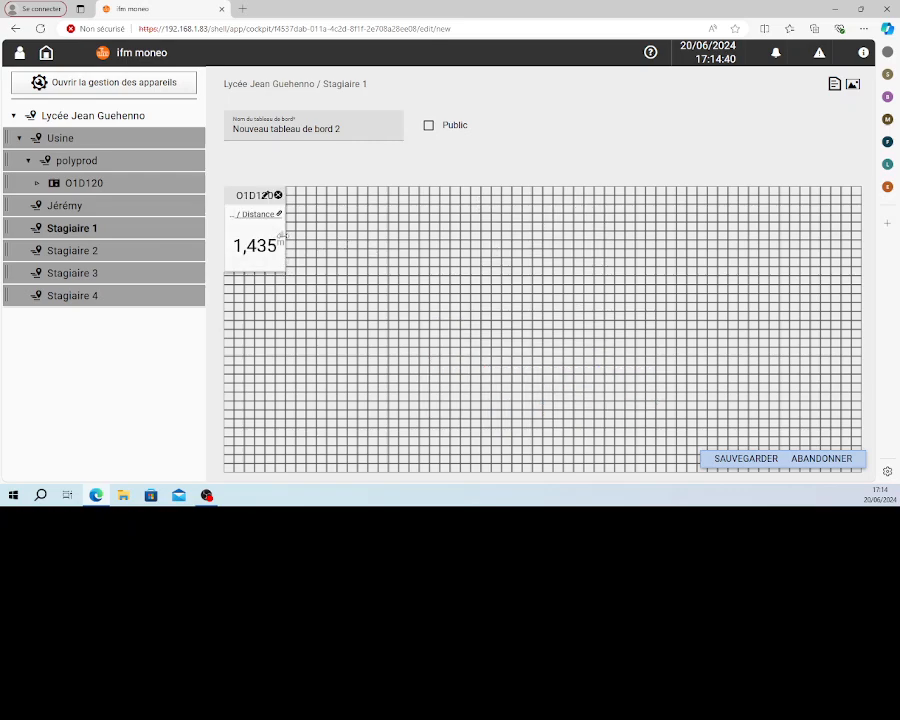
drag(282, 236, 438, 364)
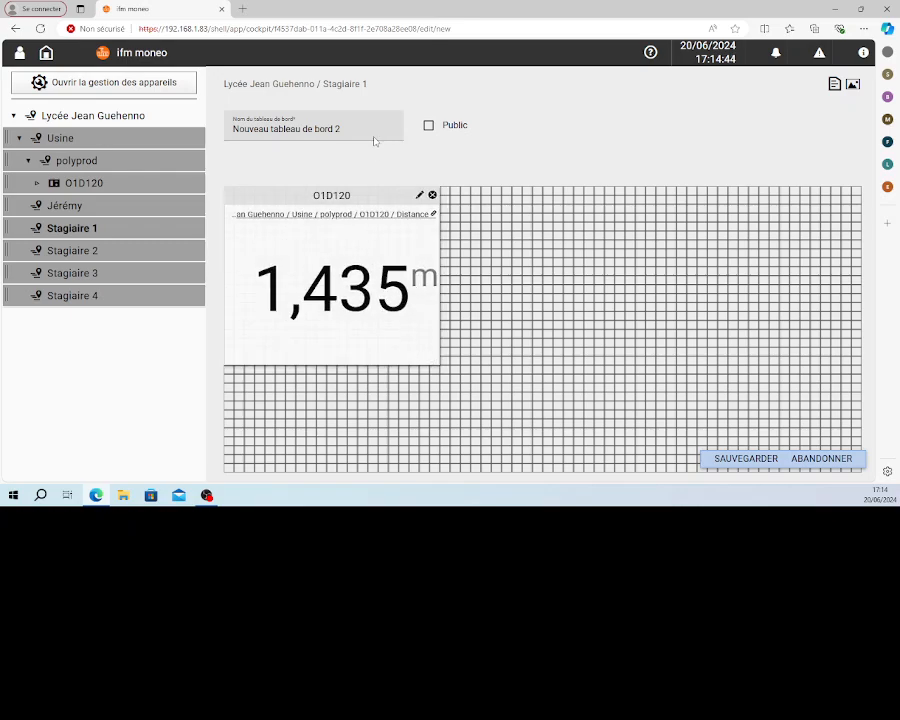
drag(341, 128, 225, 129)
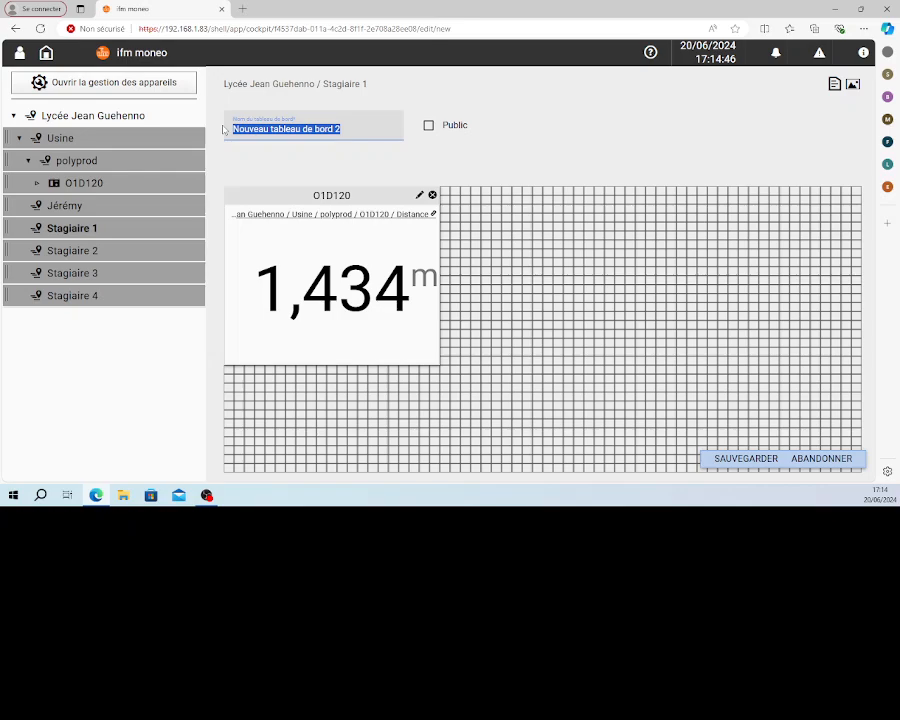
text(poly)
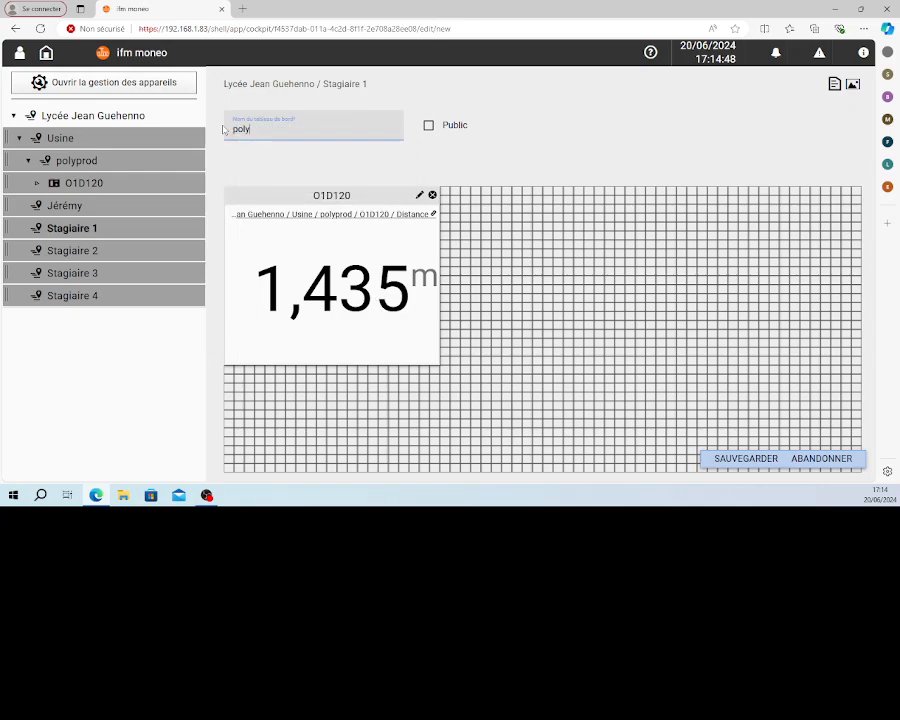
text(prod production)
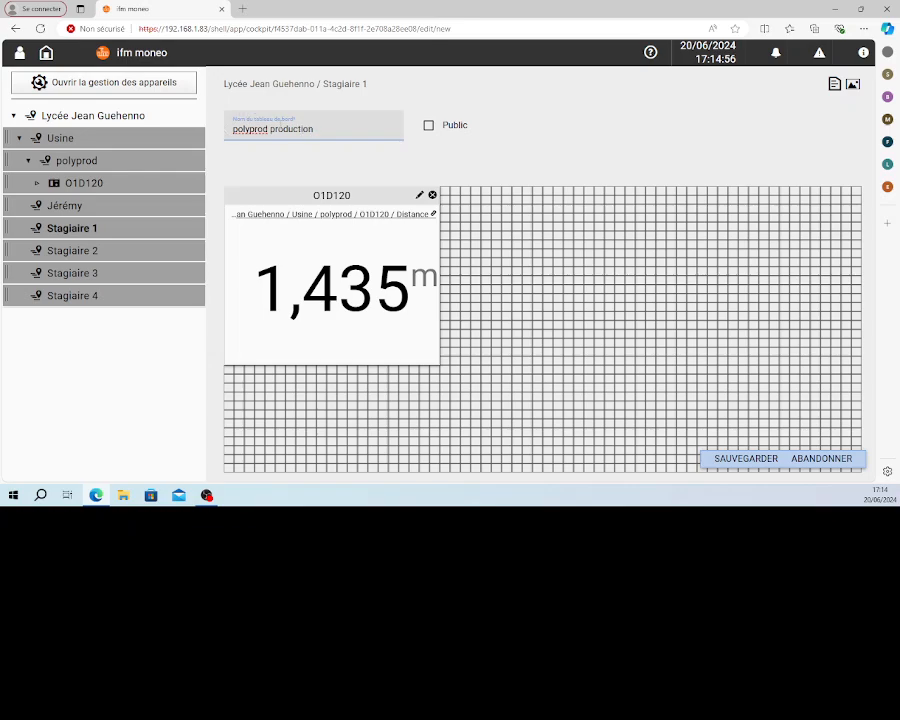
Name the new dashboard "mesure distance"
key(ctrl+a)
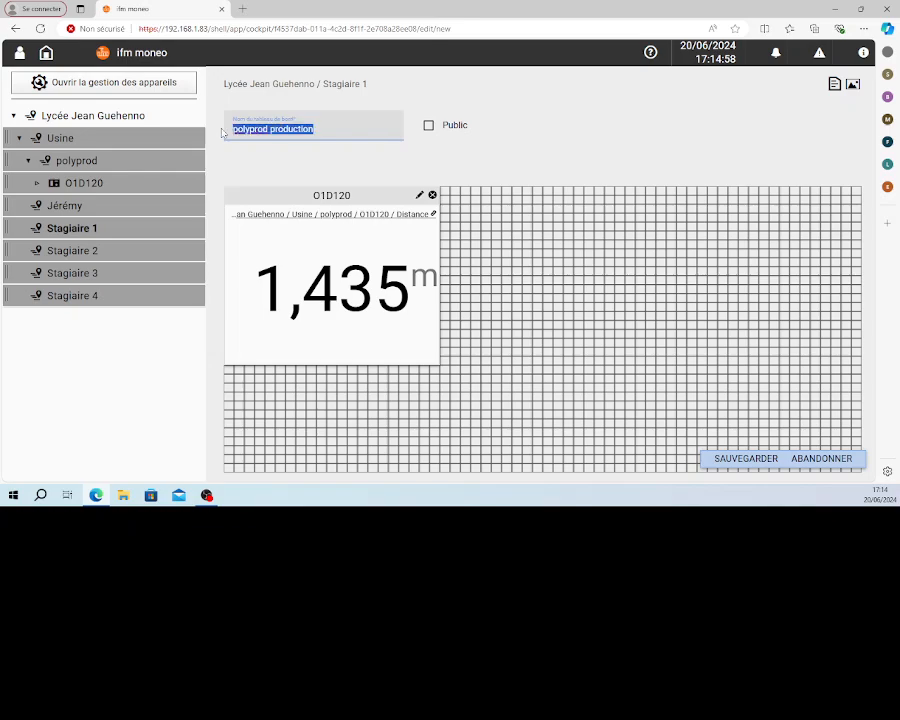
text(mesure distance)
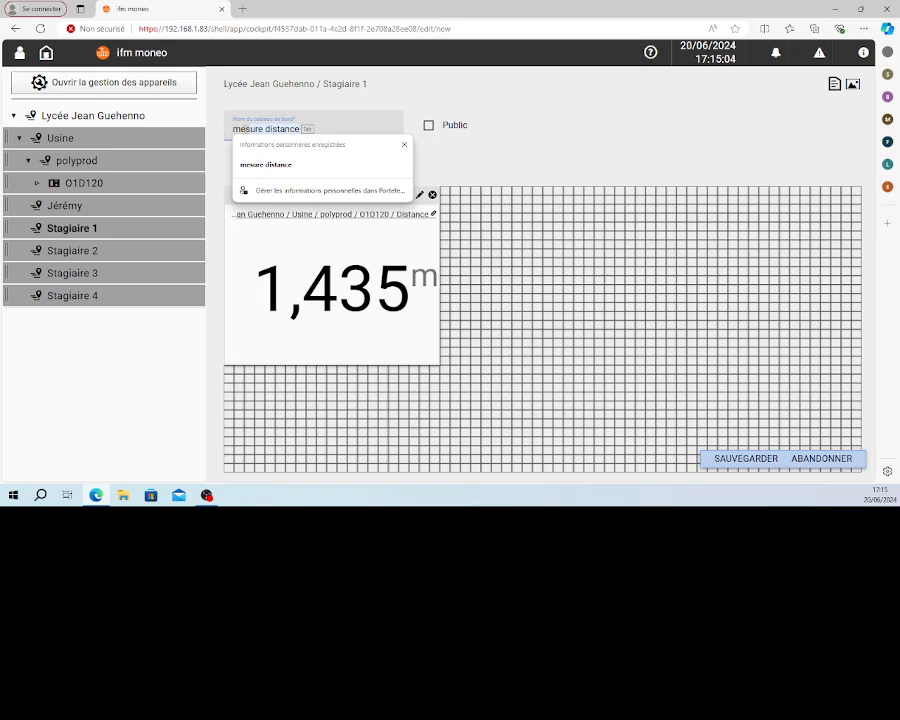
click(252, 165)
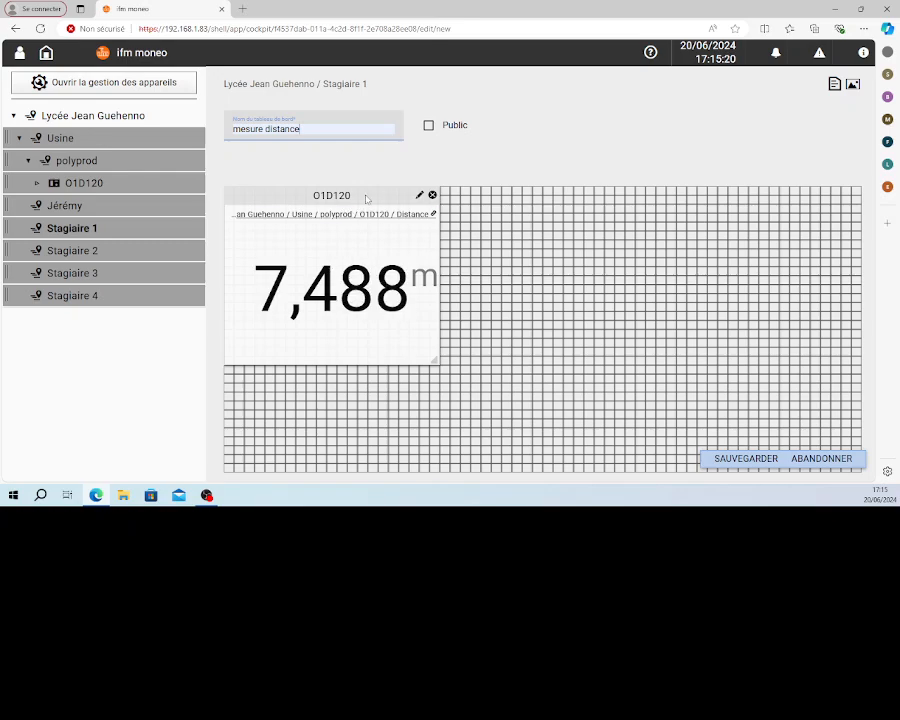
Change the O1D120 instrument's data presentation to Appareil à aiguille (jauge)
click(420, 196)
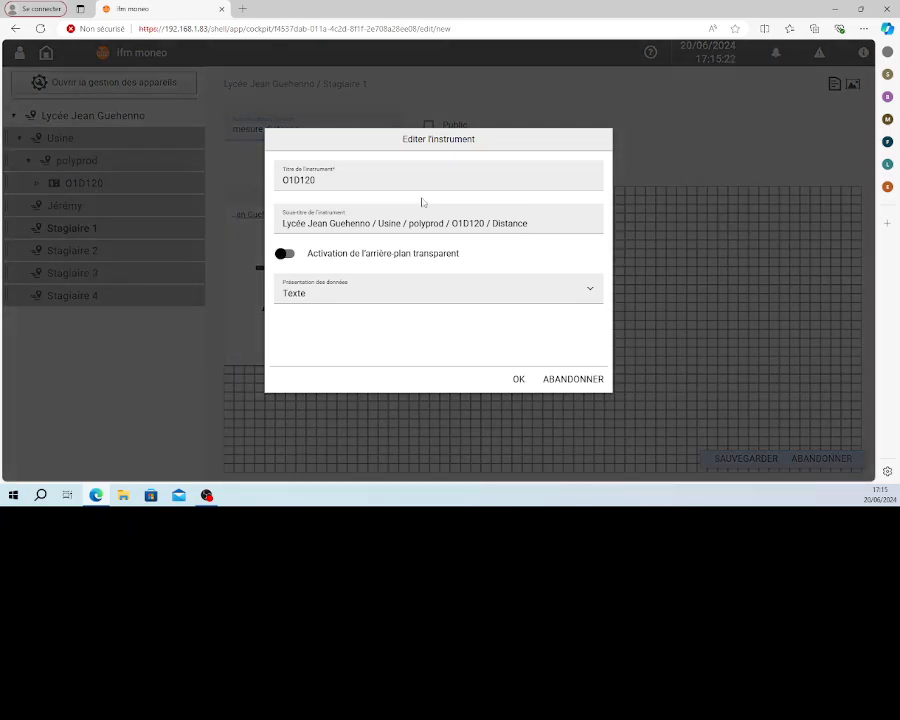
click(590, 291)
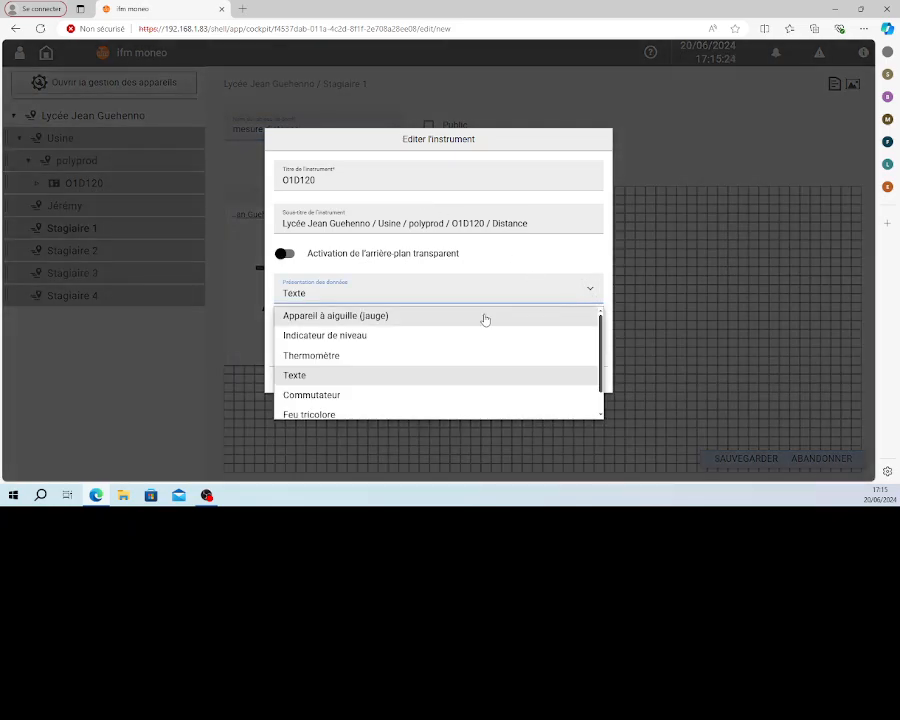
click(416, 315)
click(518, 378)
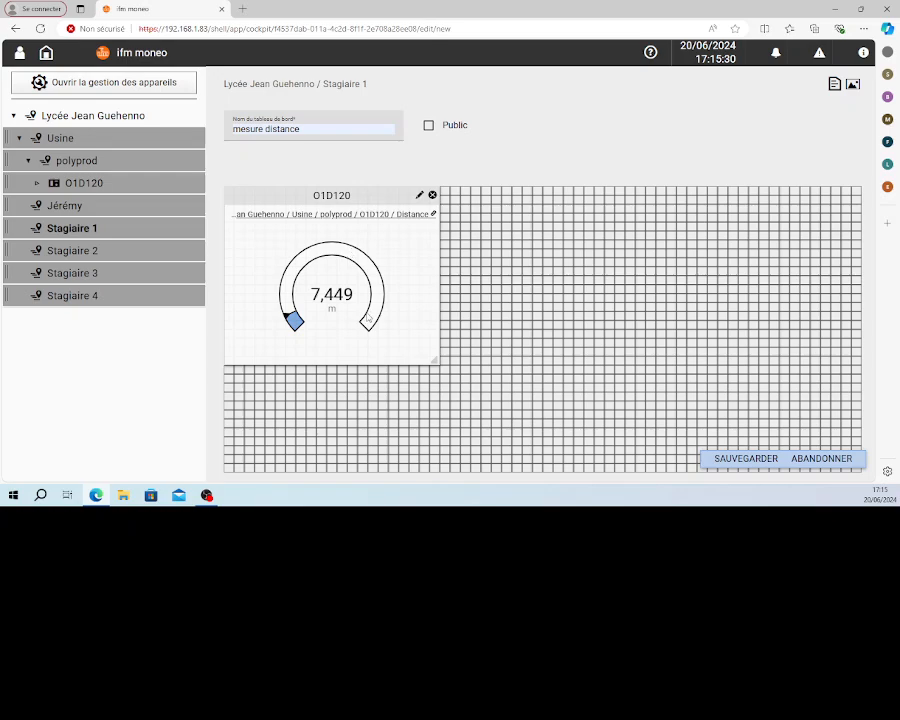
Set the O1D120 gauge's maximum value to 10
click(419, 196)
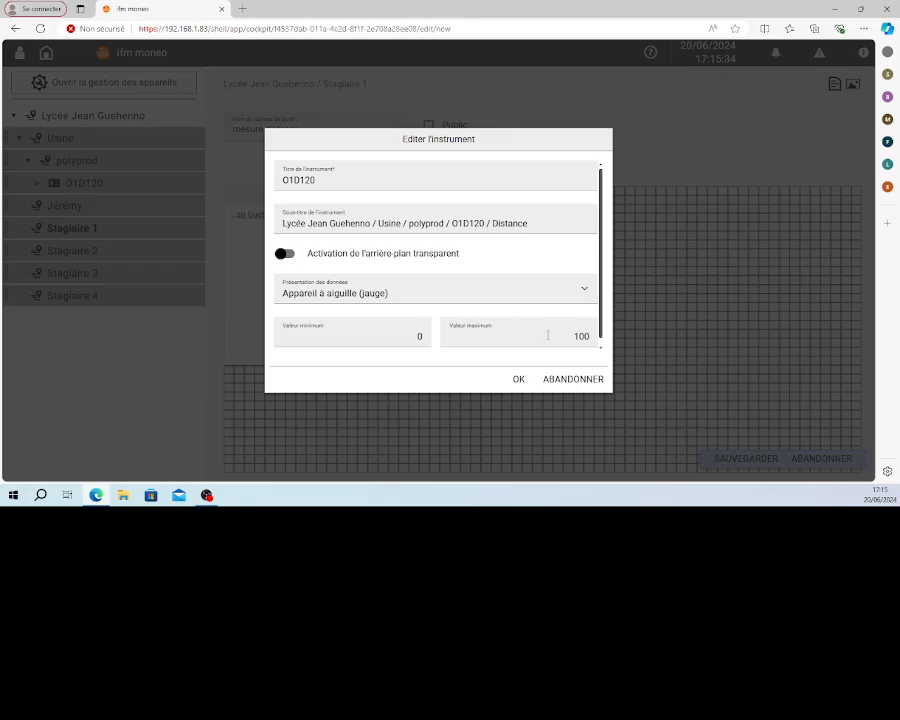
drag(548, 335, 605, 341)
text(1)
click(518, 379)
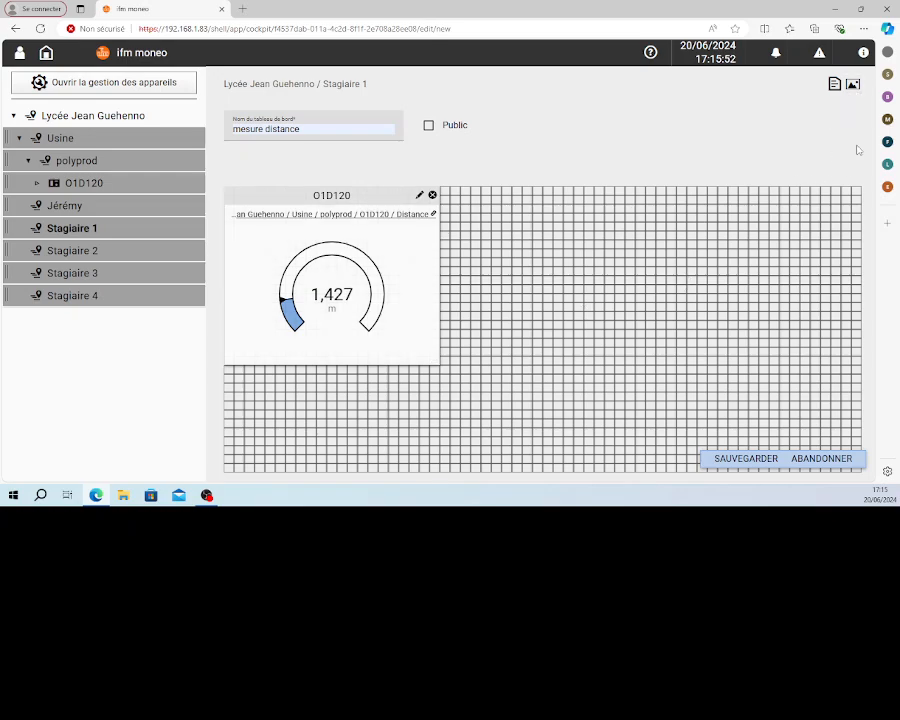
Load 20161011_135717.jpg from the Images folder as the dashboard's background image
click(851, 86)
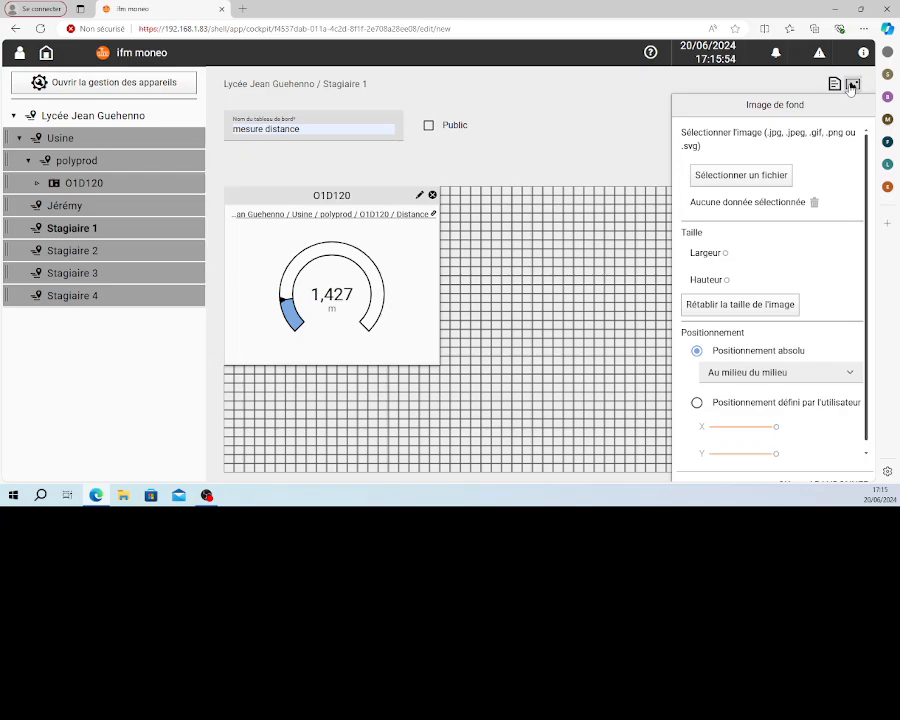
click(738, 177)
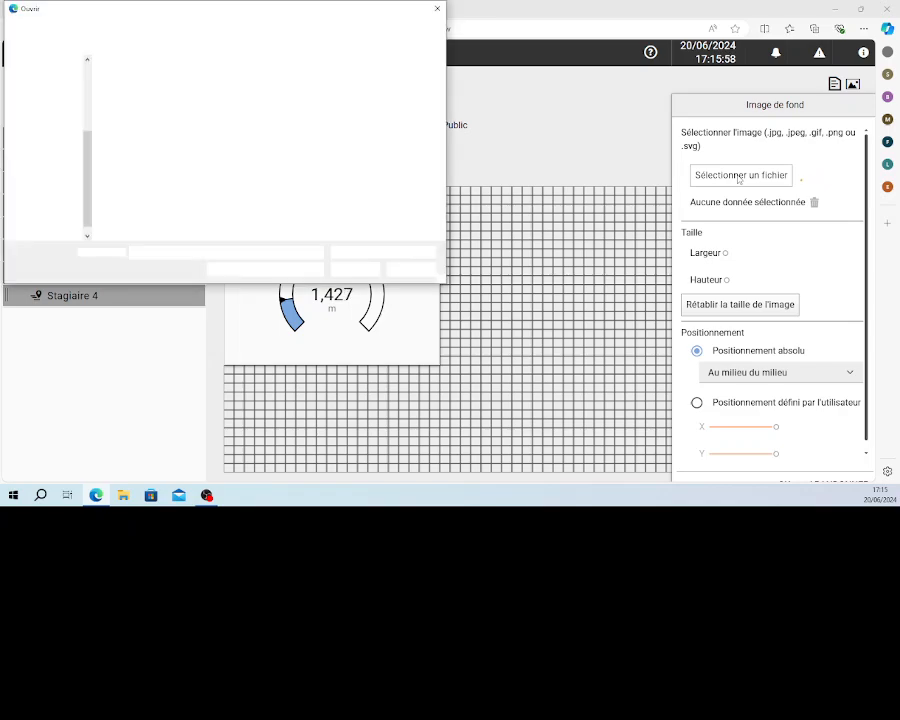
click(131, 162)
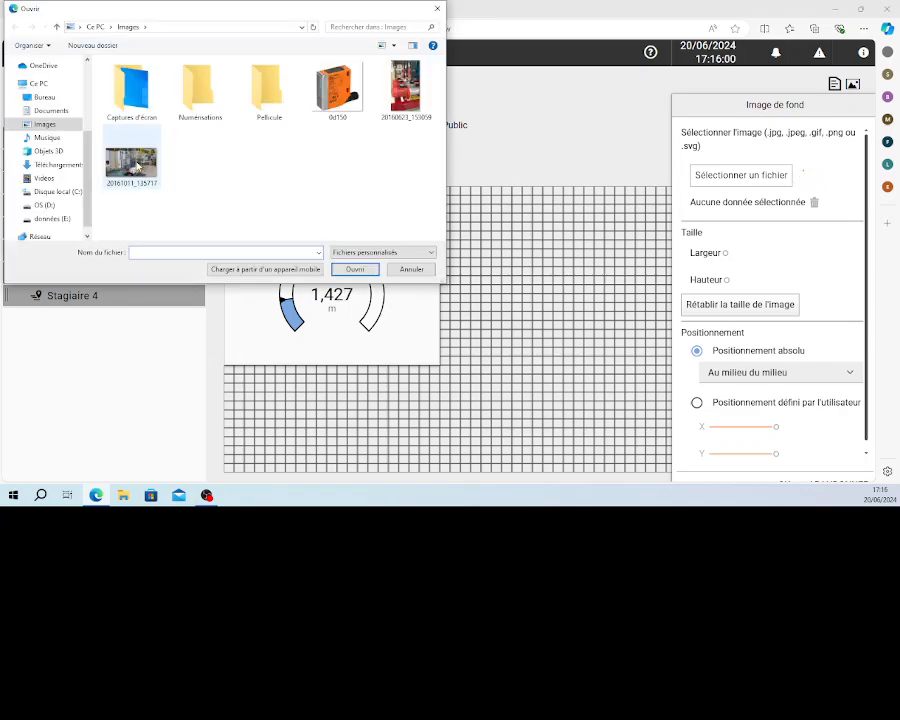
click(353, 269)
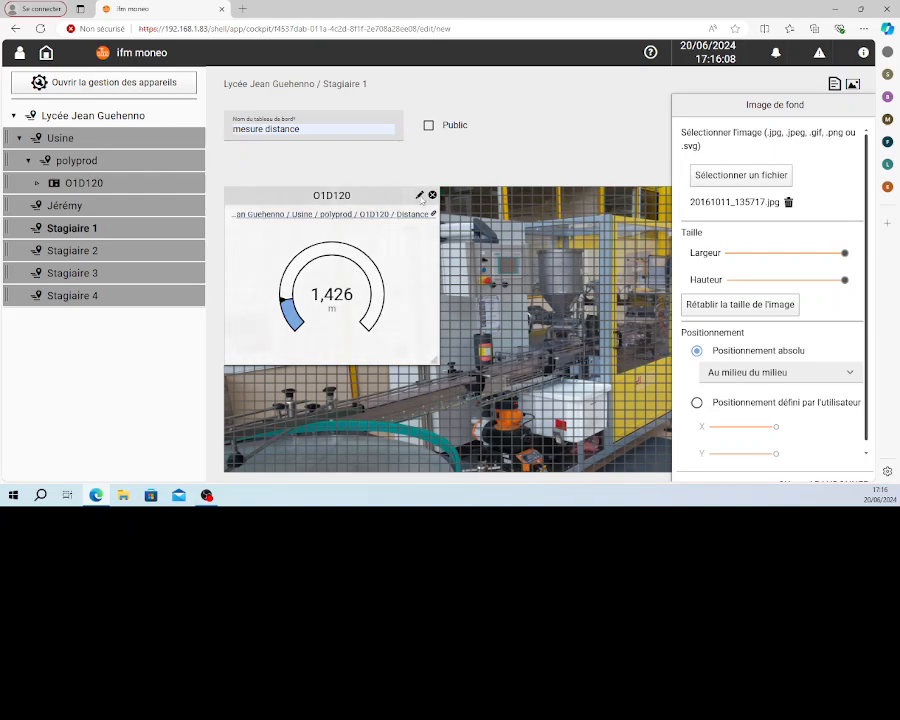
Enable the transparent background for the O1D120 instrument
click(419, 195)
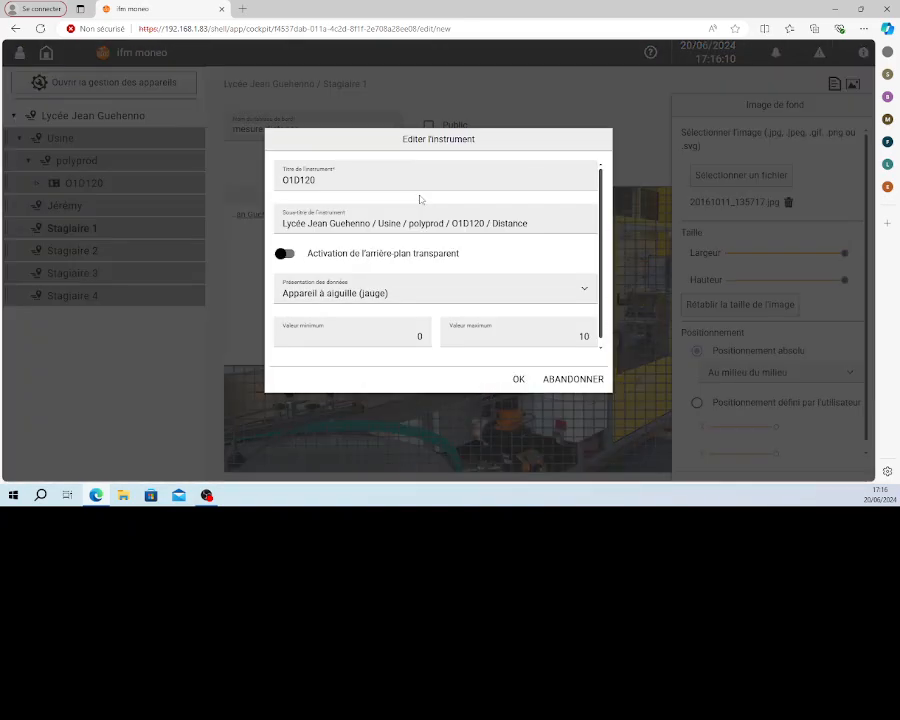
click(288, 254)
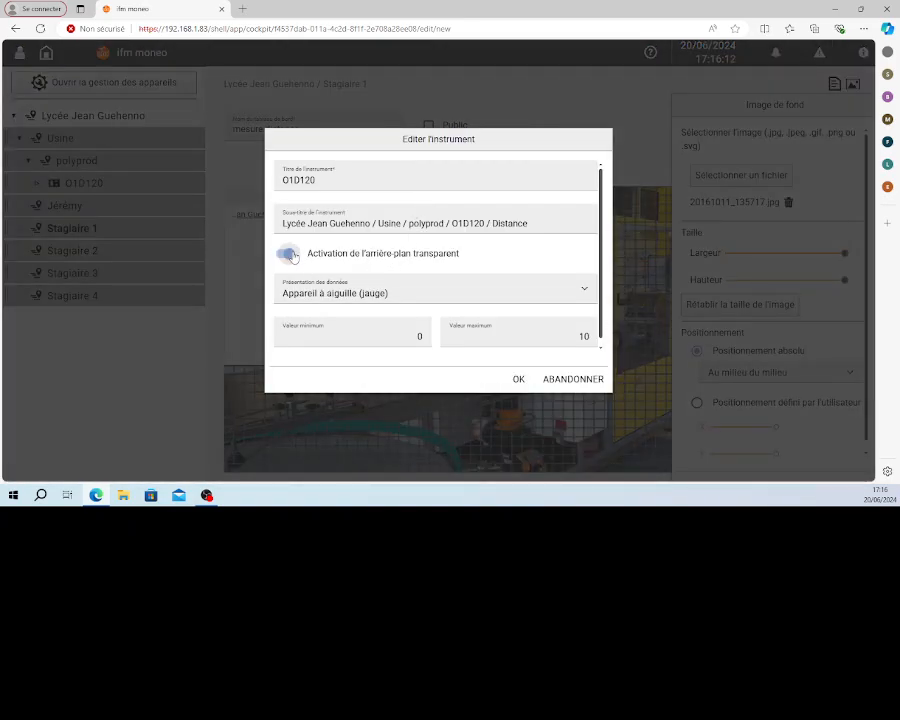
click(517, 380)
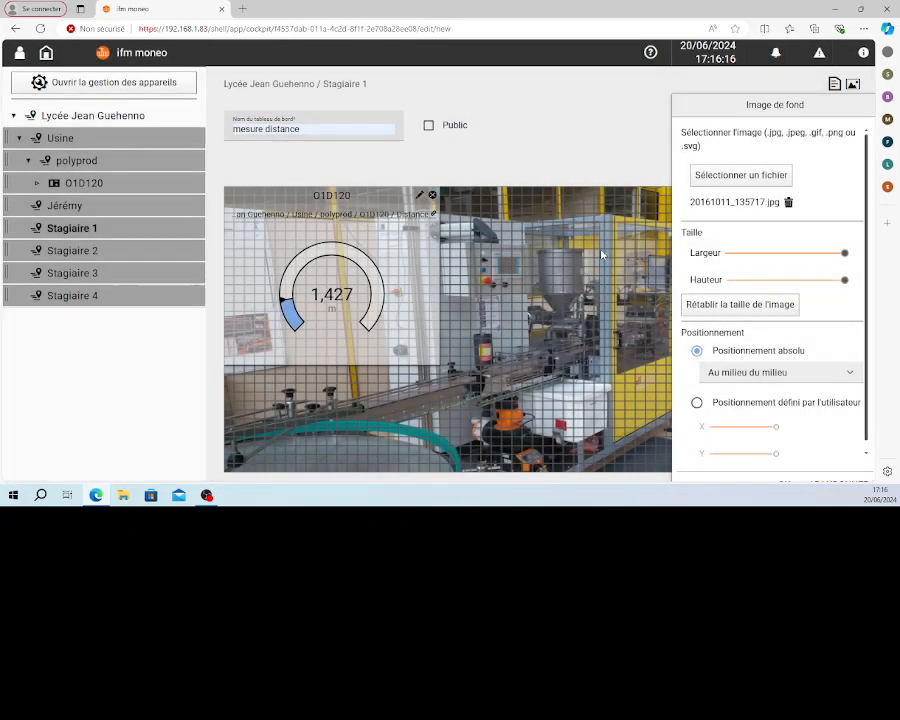
Close the background image settings, make the mesure distance dashboard public and save it
click(852, 85)
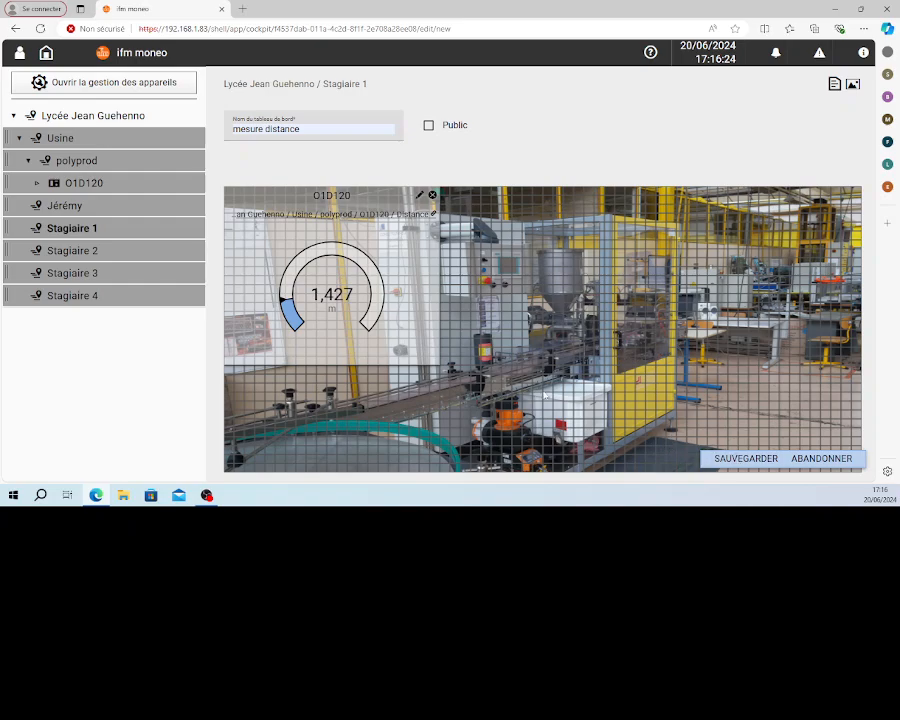
click(430, 126)
click(736, 459)
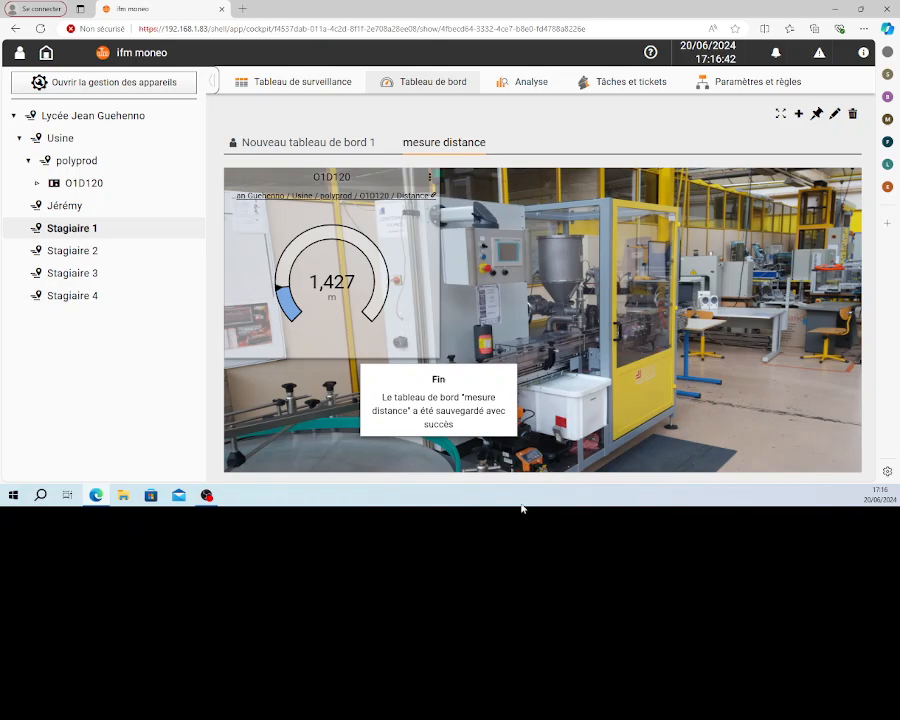
Delete the dashboard Nouveau tableau de bord 1 from Stagiaire 1
click(323, 144)
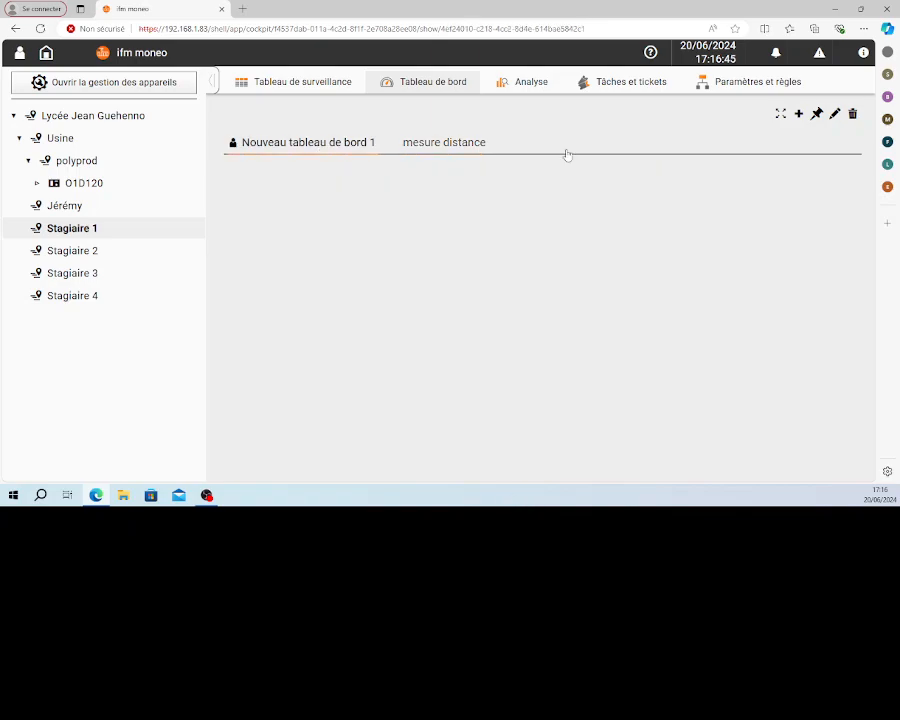
click(852, 115)
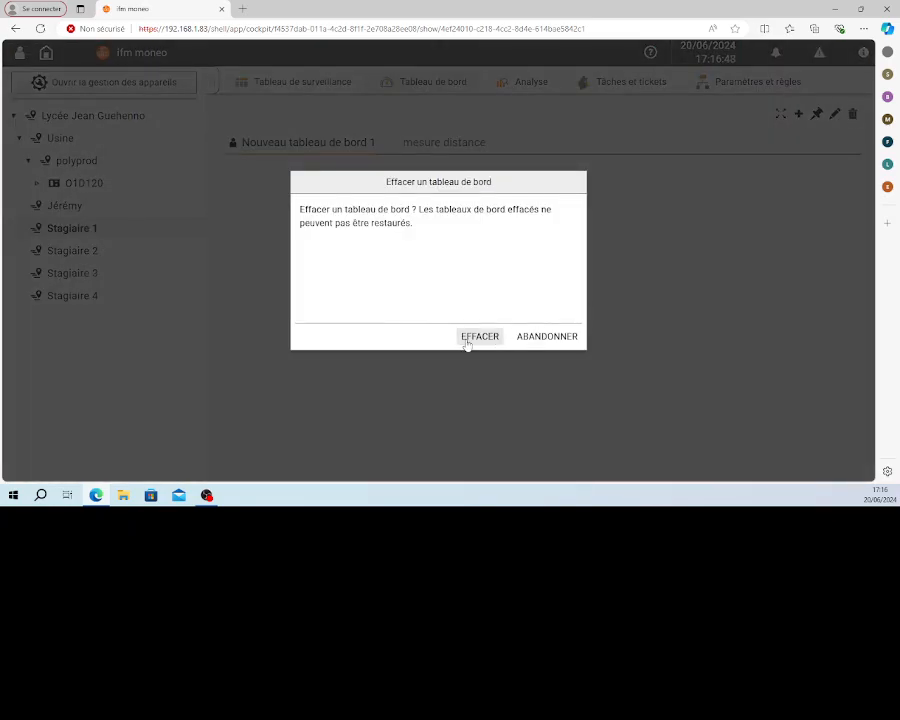
click(477, 337)
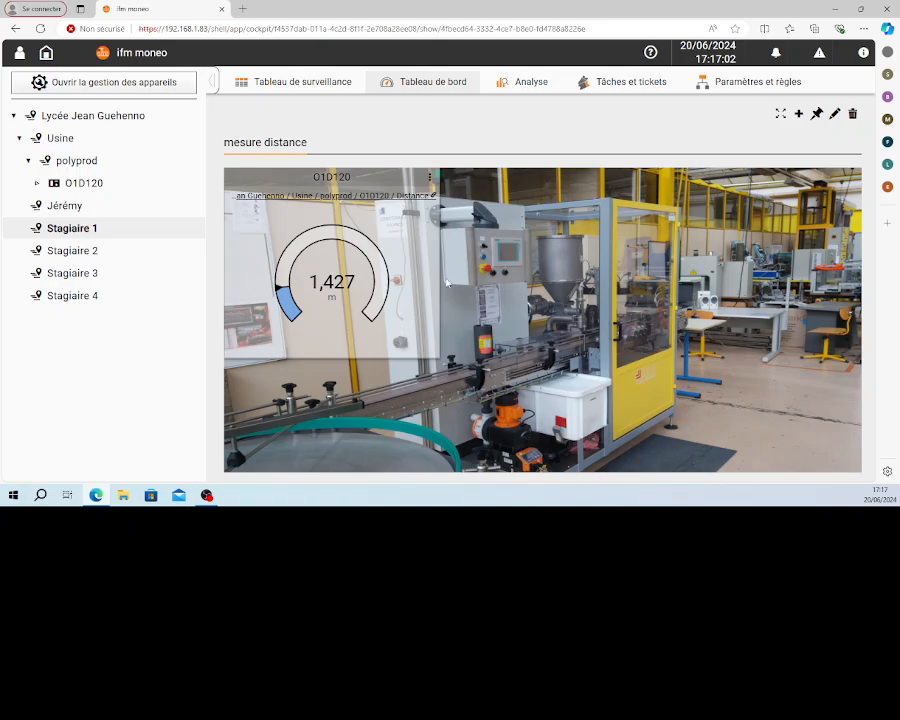
Show the O1D120 distance data in an analysis view and zoom in on the most recent part of the curve
click(430, 180)
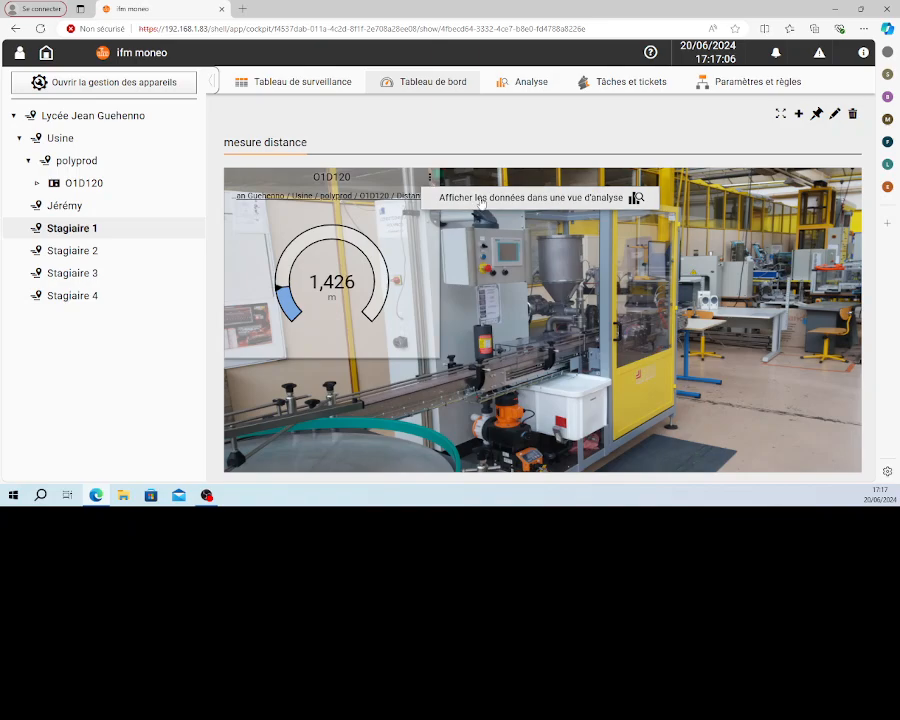
click(483, 198)
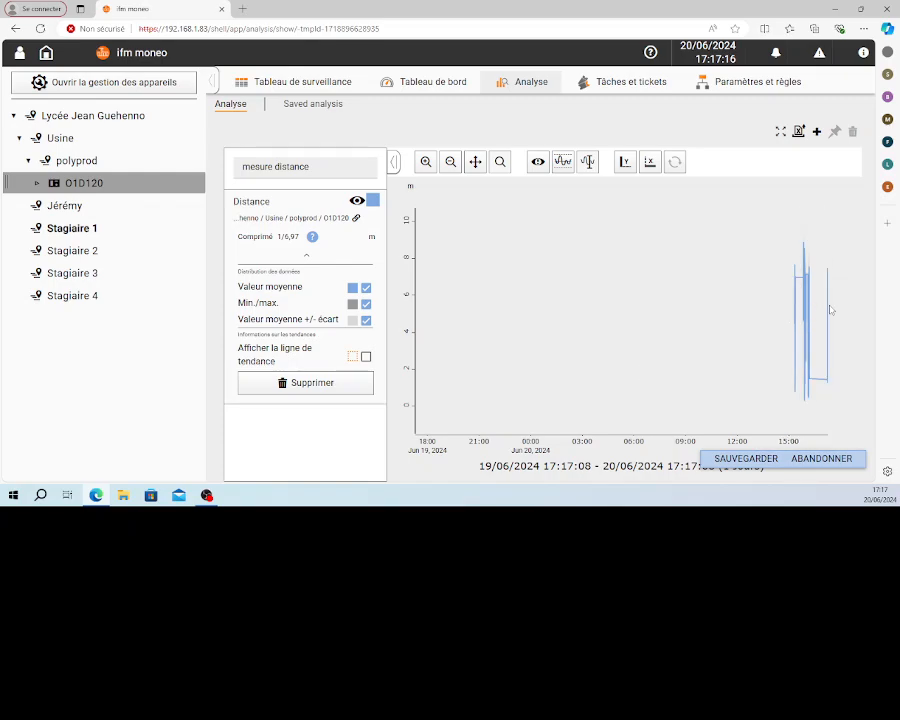
mouse_move(826, 305)
click(426, 162)
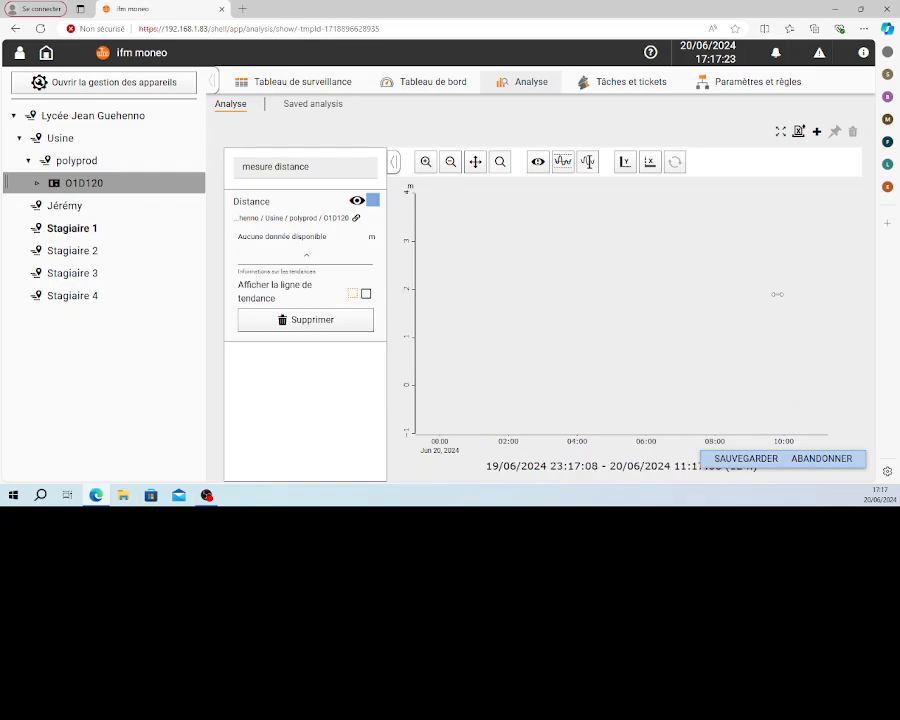
click(450, 163)
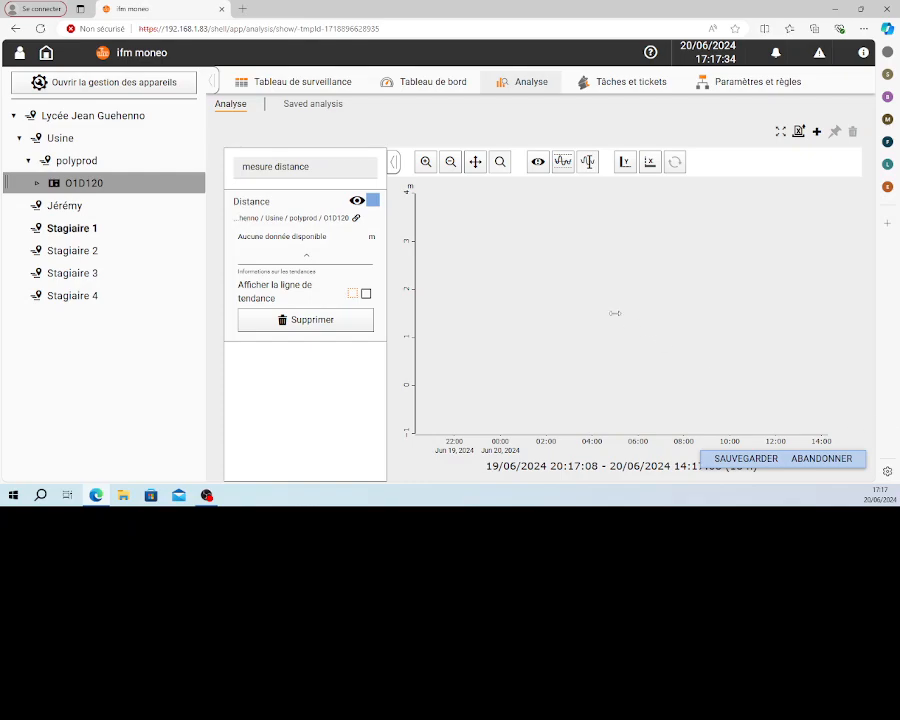
click(451, 163)
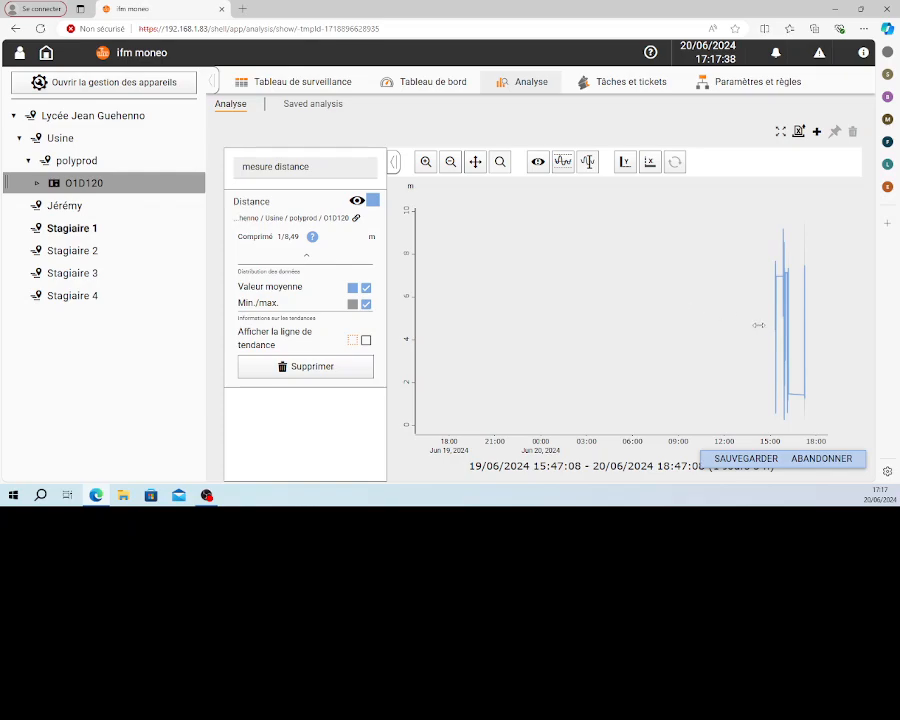
drag(789, 330, 826, 332)
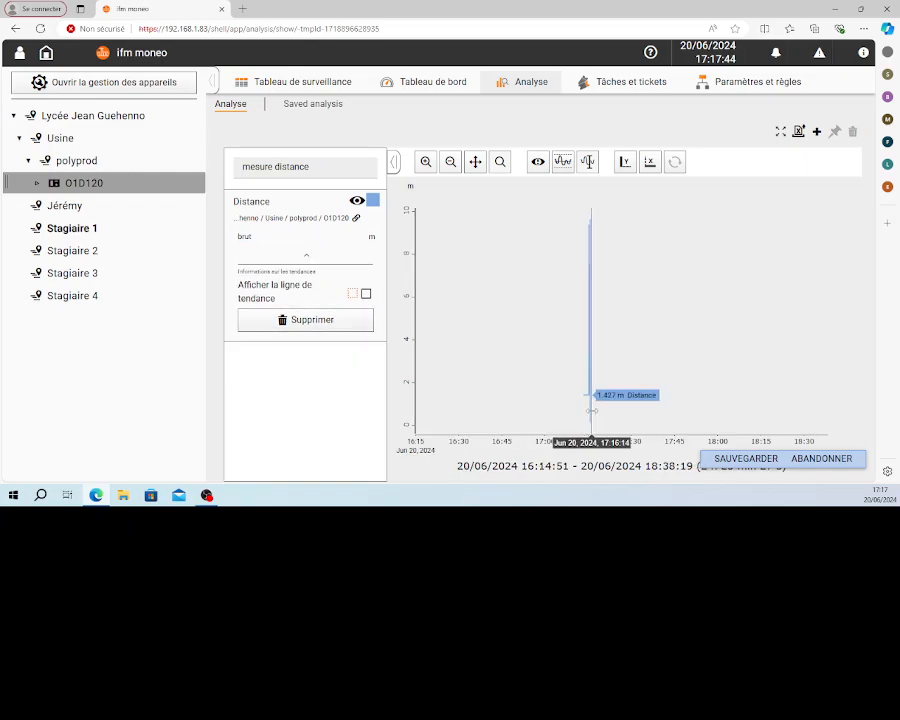
drag(585, 380, 609, 376)
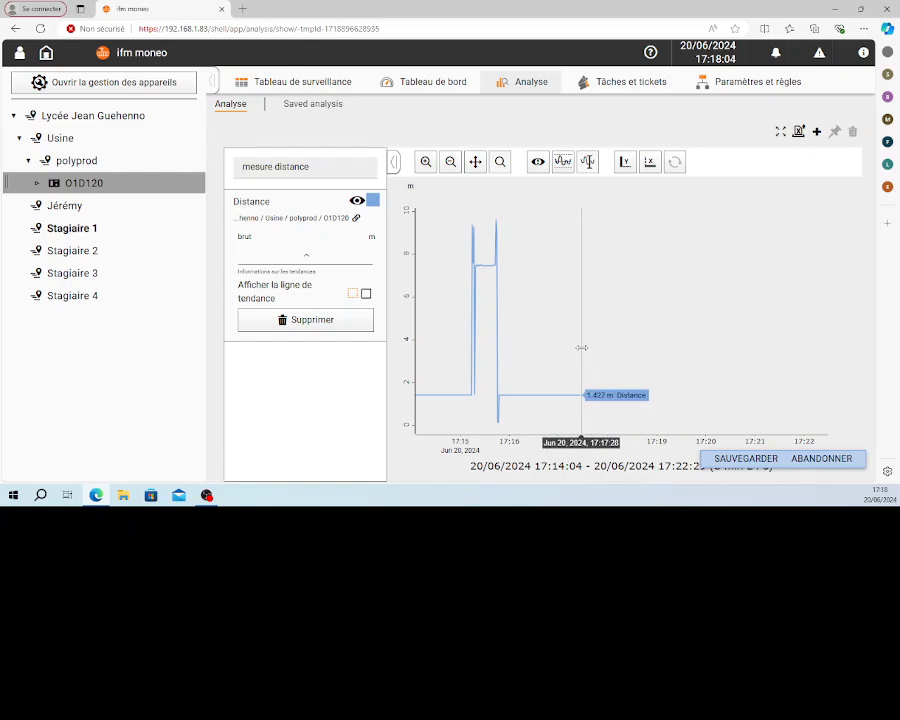
drag(581, 347, 636, 348)
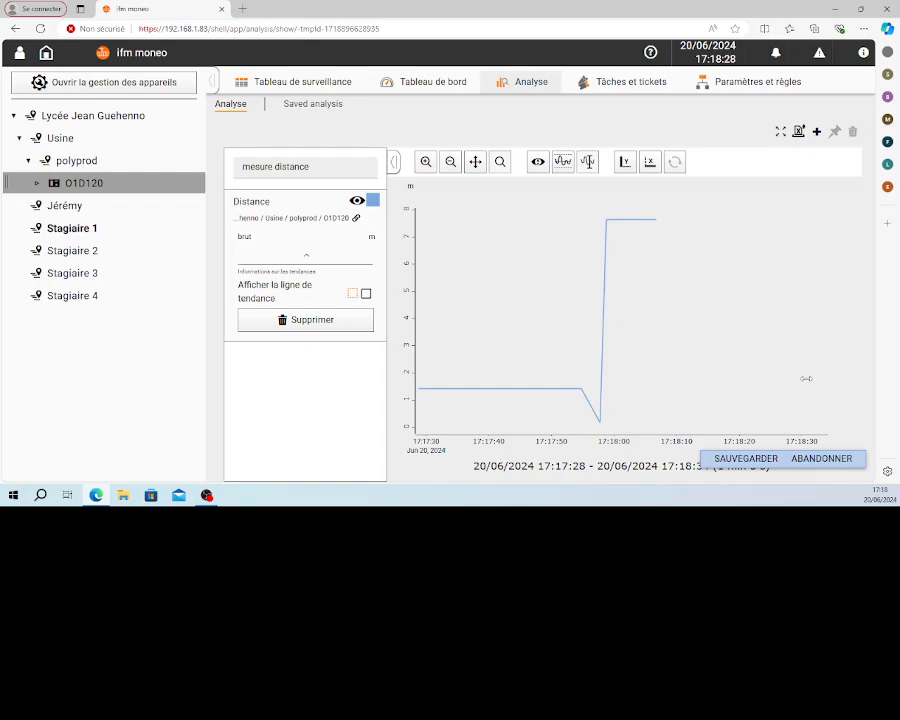
Leave the analysis without saving it and return to Stagiaire 1's mesure distance dashboard
click(326, 86)
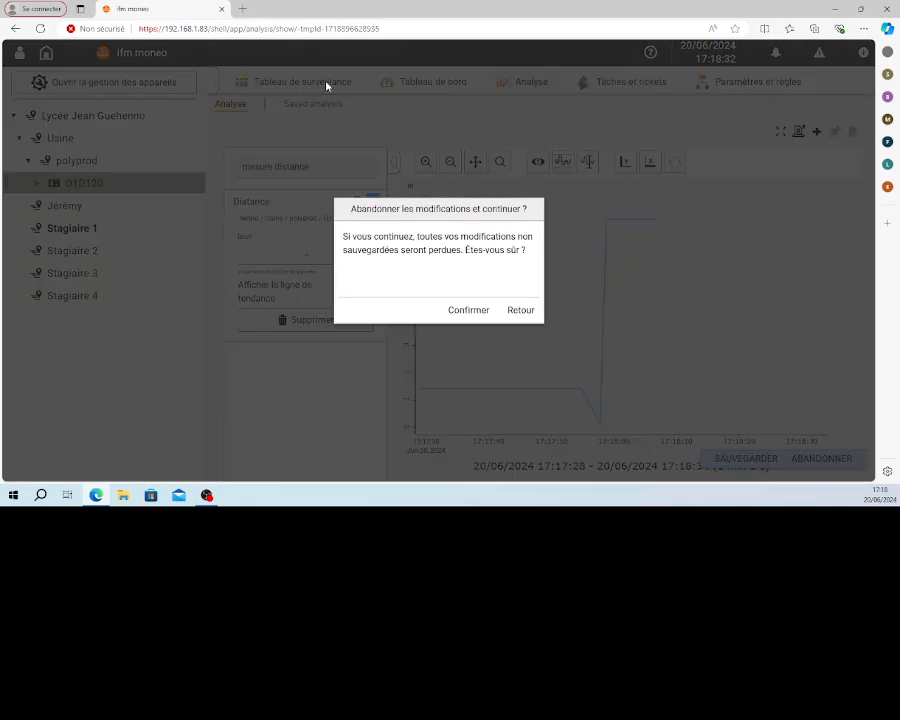
click(471, 314)
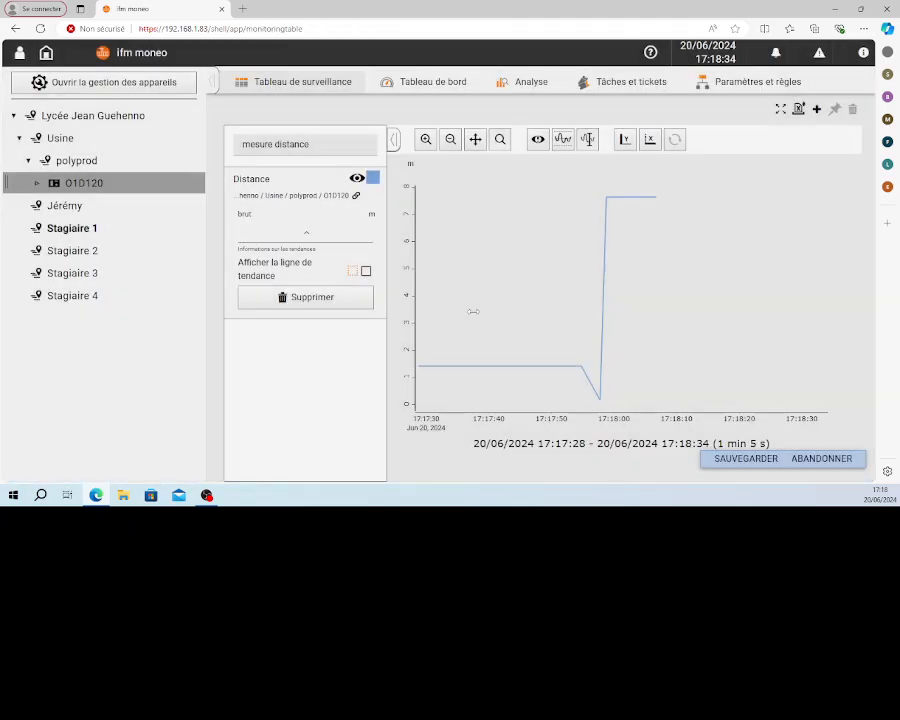
double_click(85, 230)
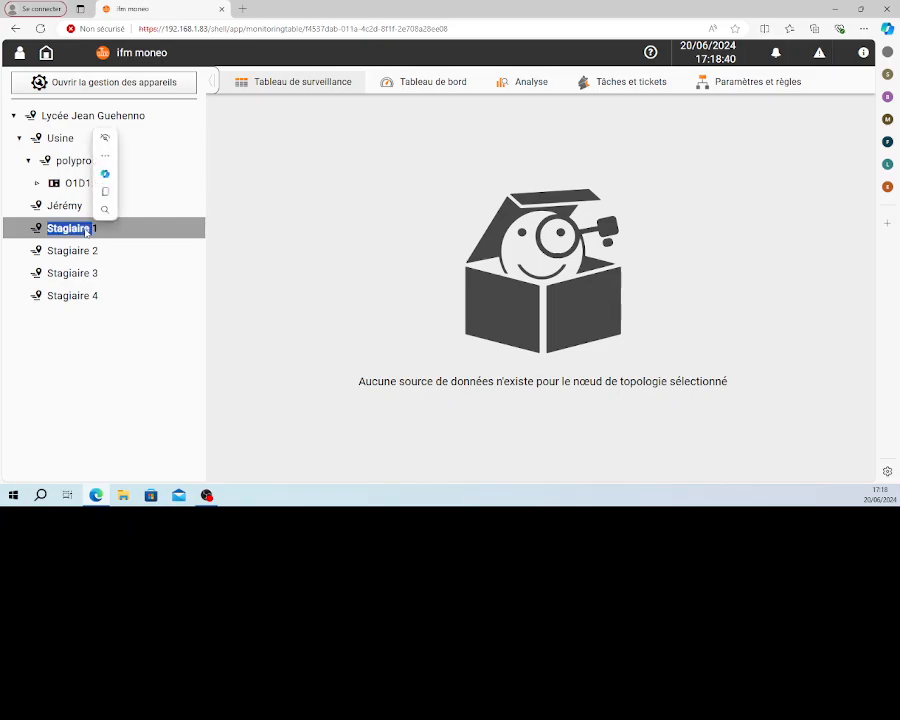
click(428, 88)
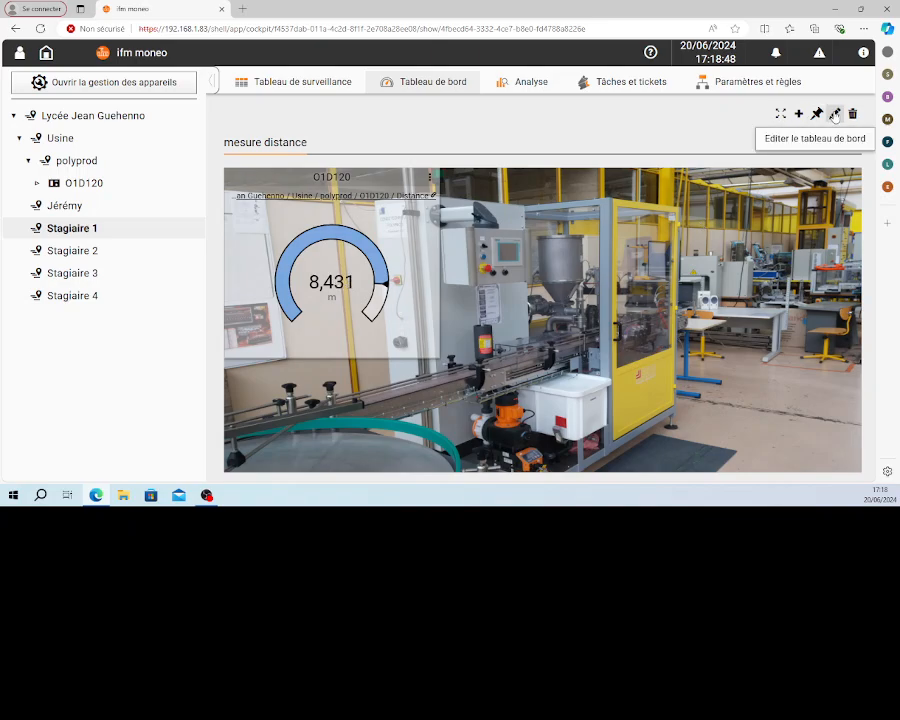
Change the O1D120 instrument's data presentation on the mesure distance dashboard to Graphe linéaire and save the dashboard
click(835, 116)
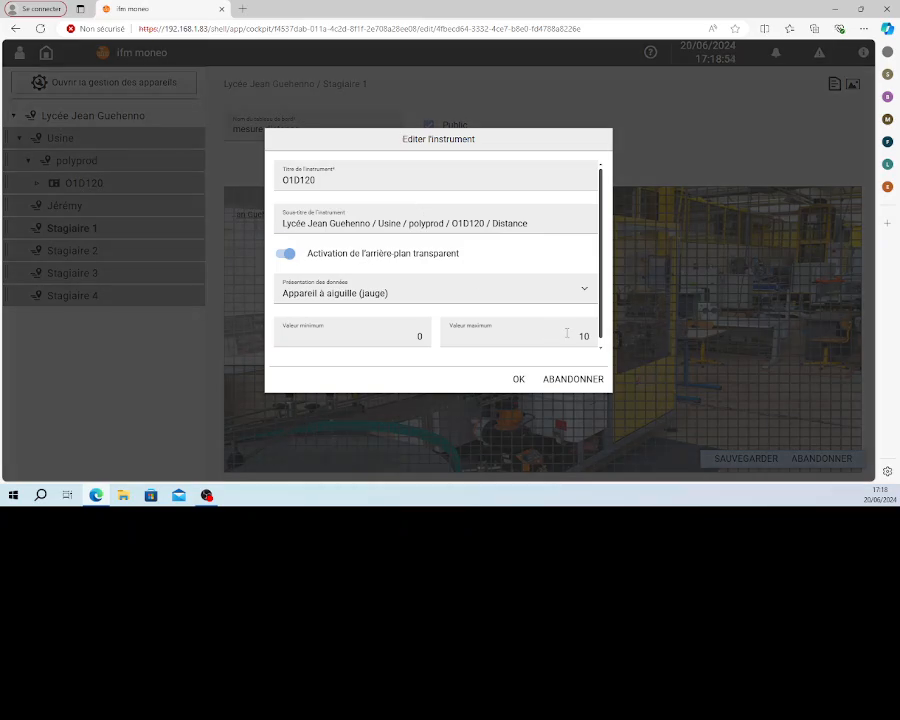
click(585, 293)
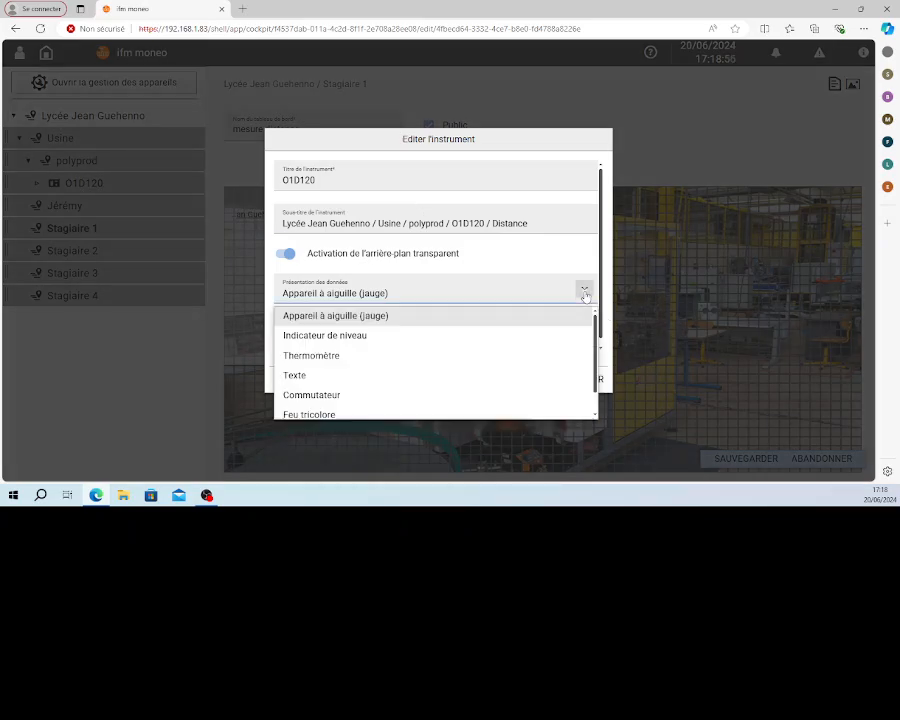
scroll(522, 354, down, 1)
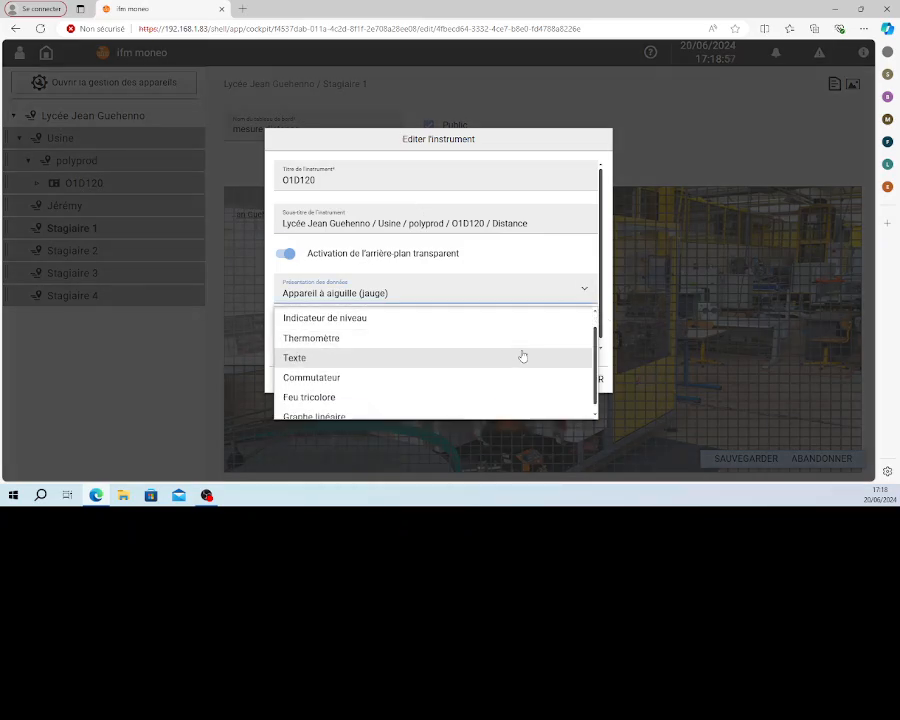
click(323, 408)
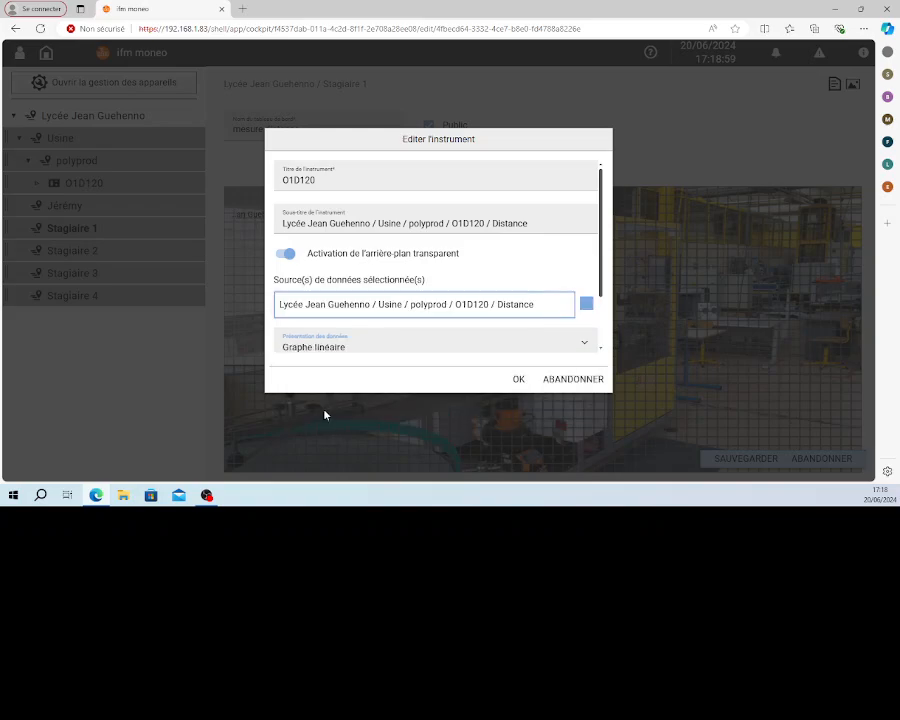
click(518, 379)
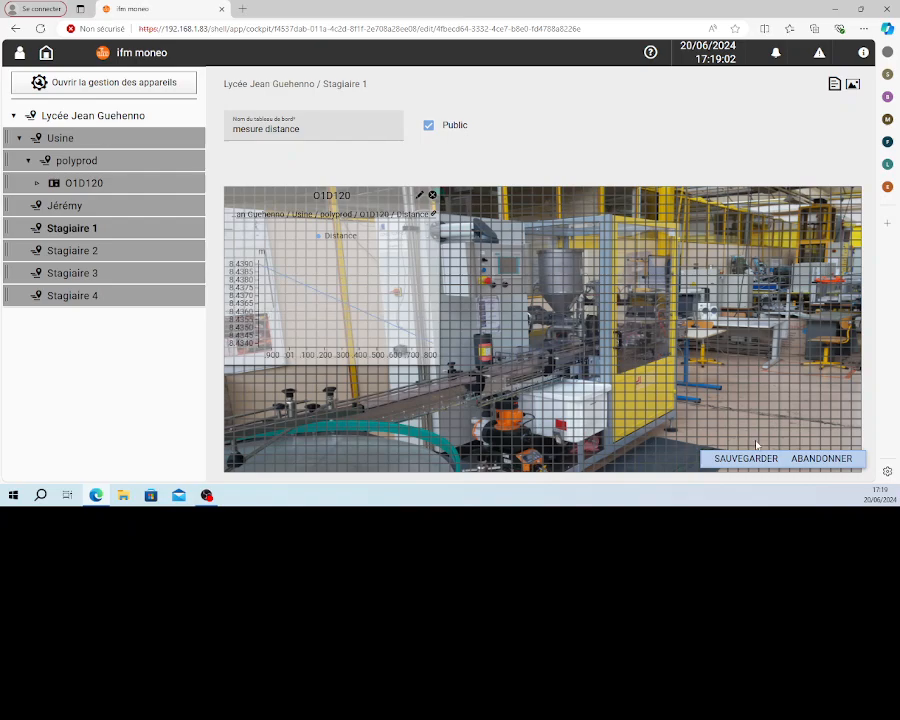
click(745, 459)
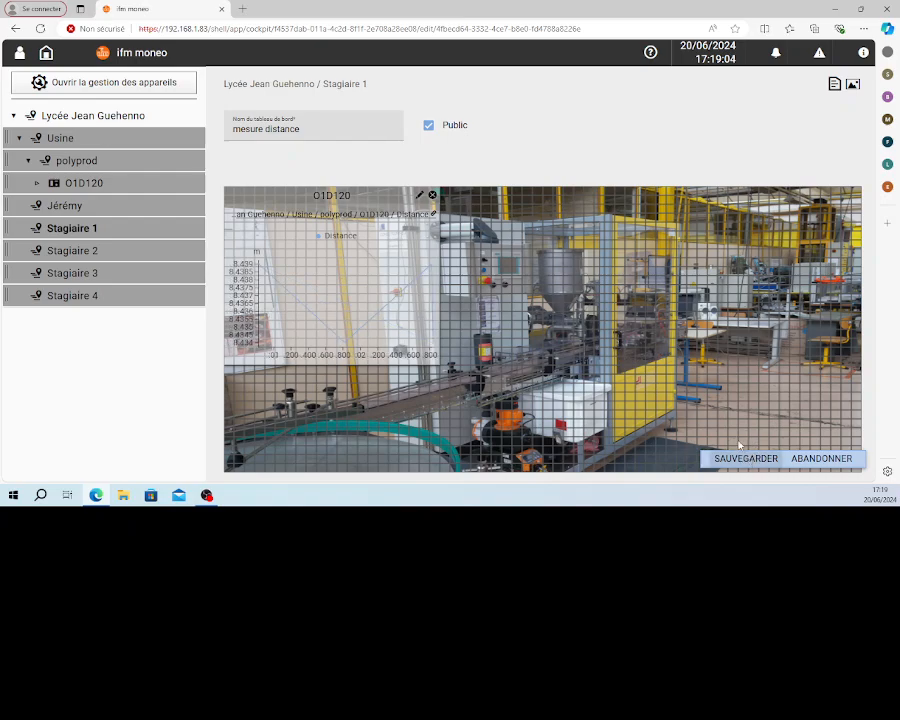